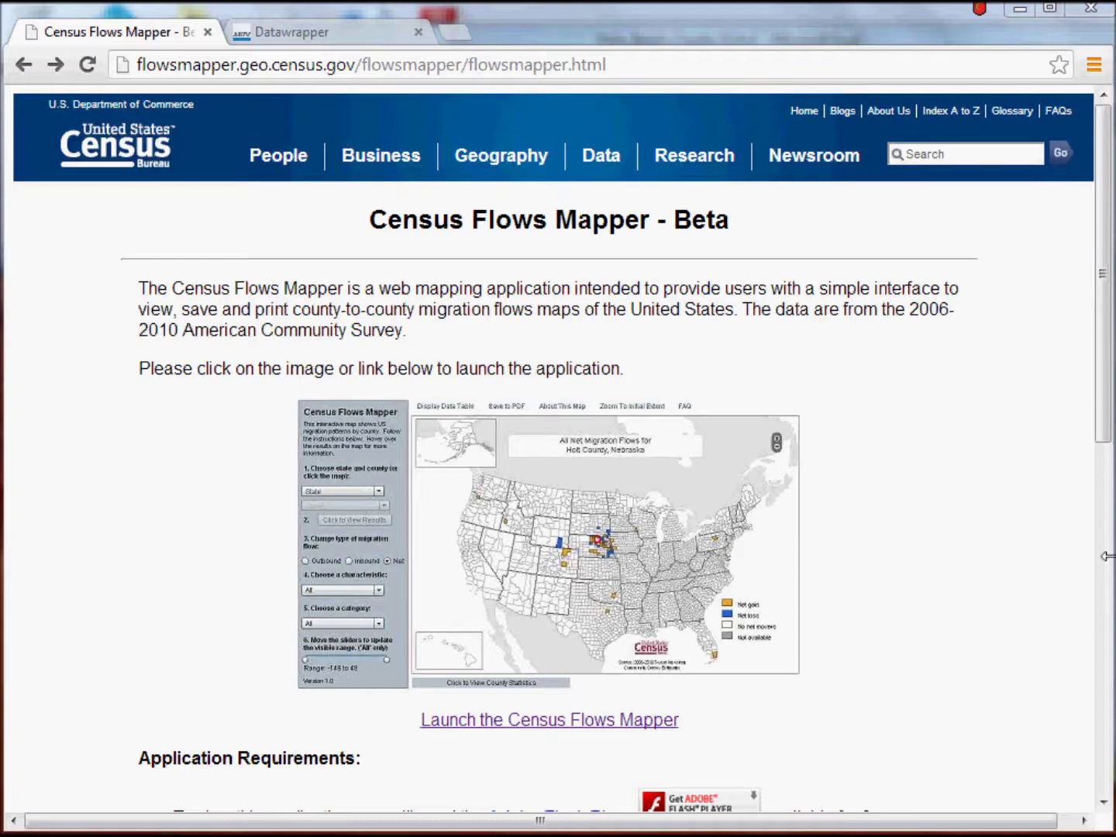
# Step: Launch the Census Flows Mapper and show the migration flow results for Palm Beach County, Florida
pyautogui.click(628, 720)
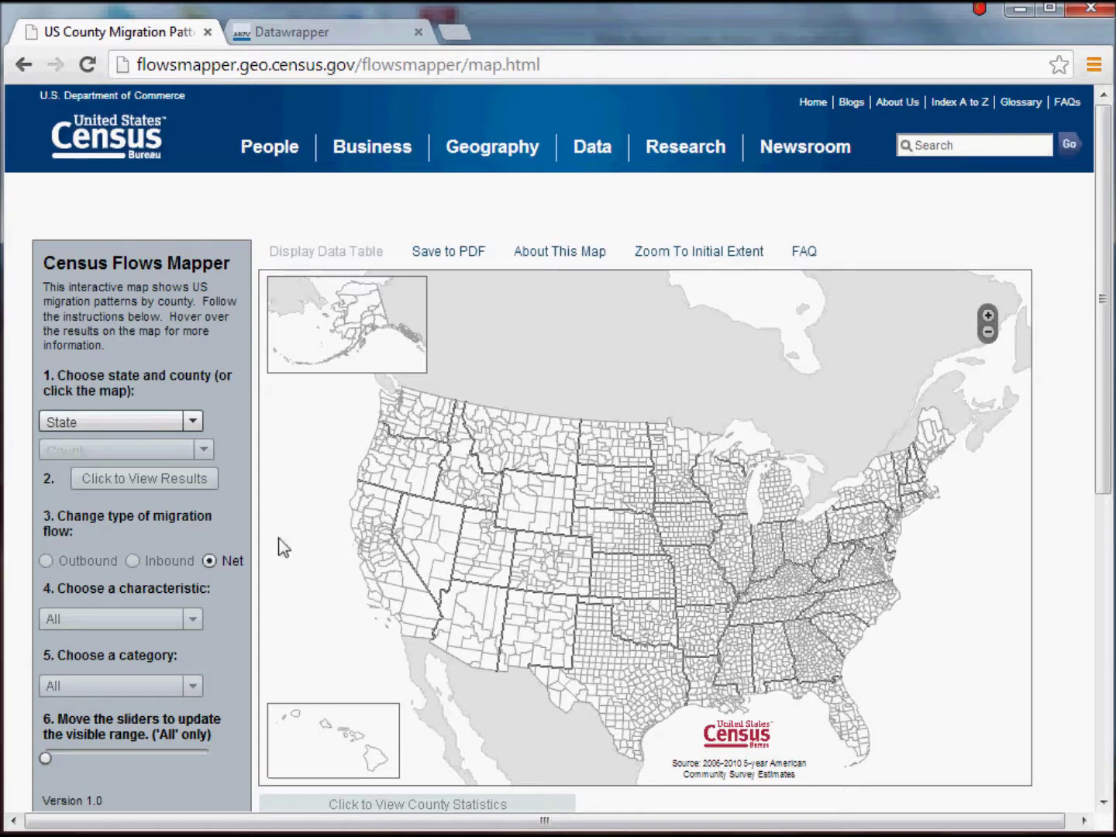
pyautogui.click(190, 422)
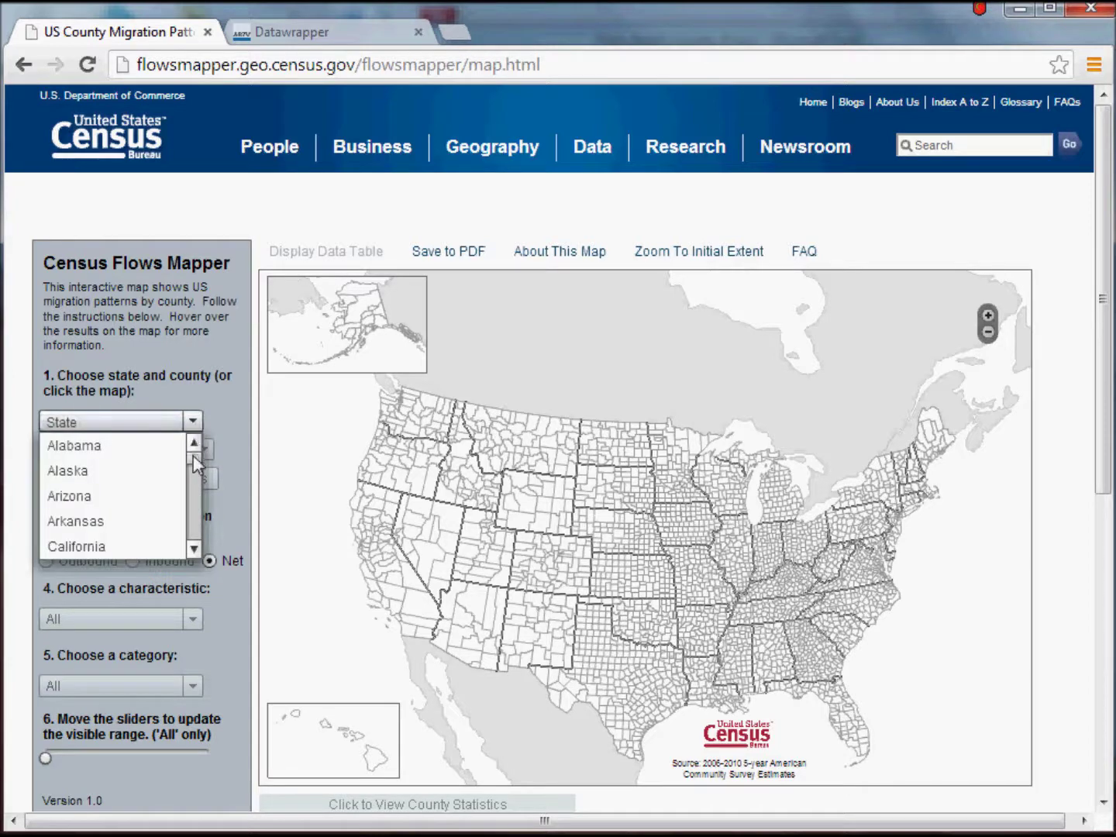
pyautogui.moveTo(193, 457); pyautogui.dragTo(196, 474)
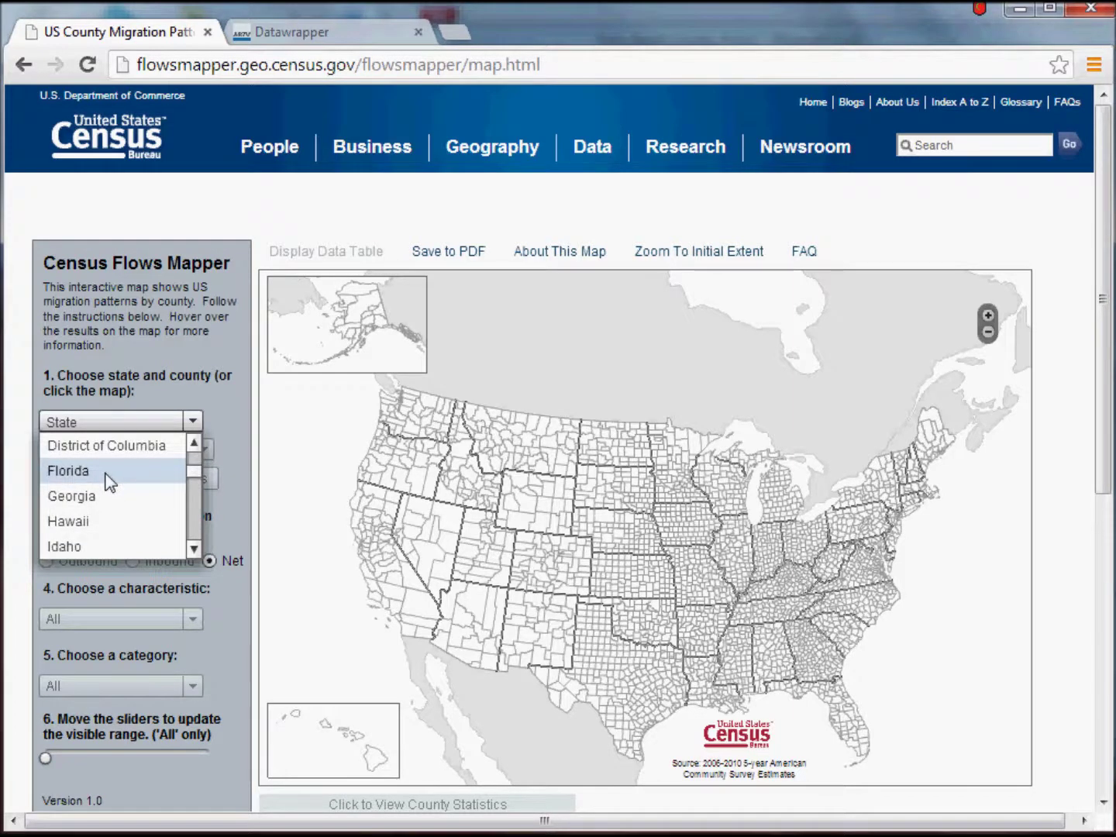
pyautogui.click(104, 472)
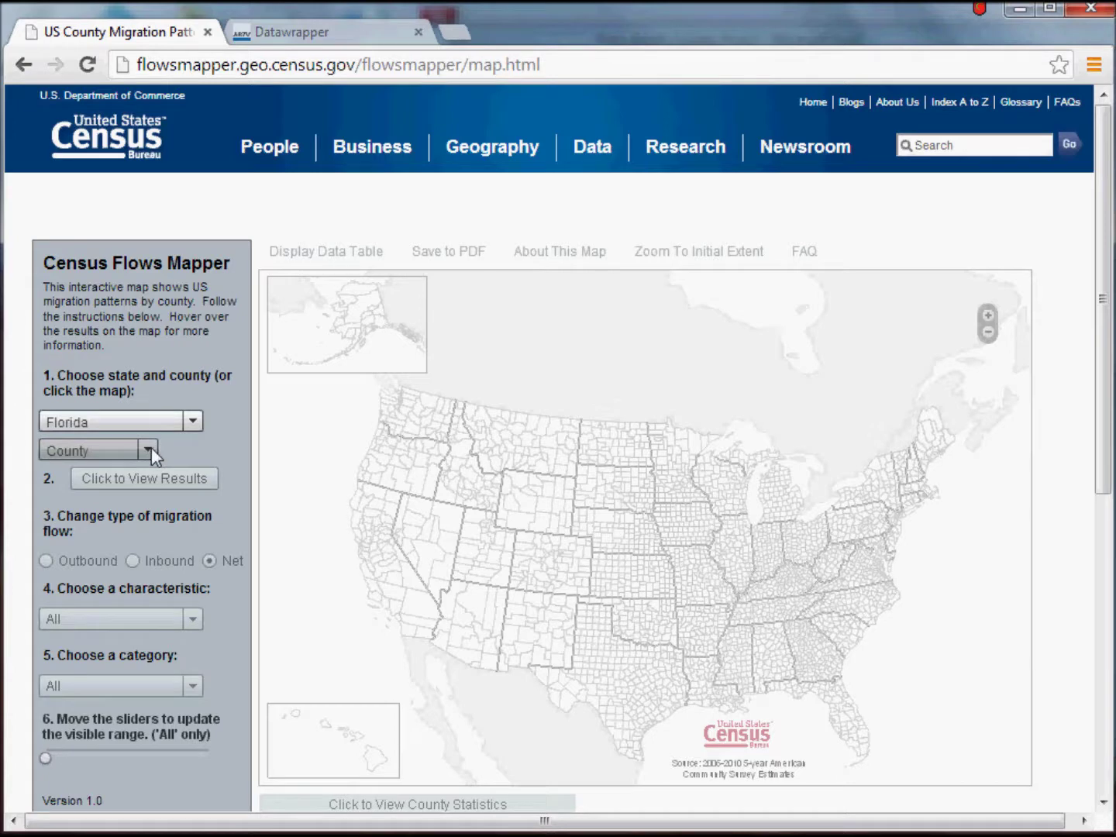
pyautogui.click(147, 450)
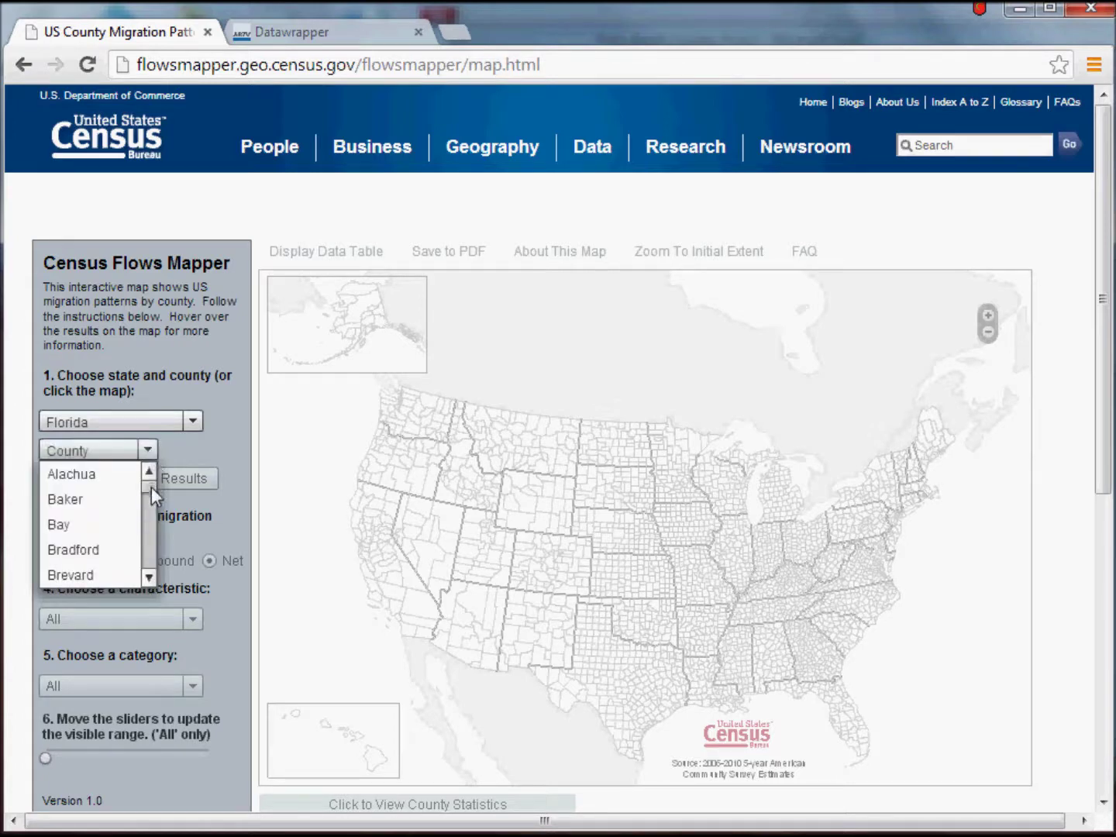
pyautogui.moveTo(151, 490); pyautogui.dragTo(152, 542)
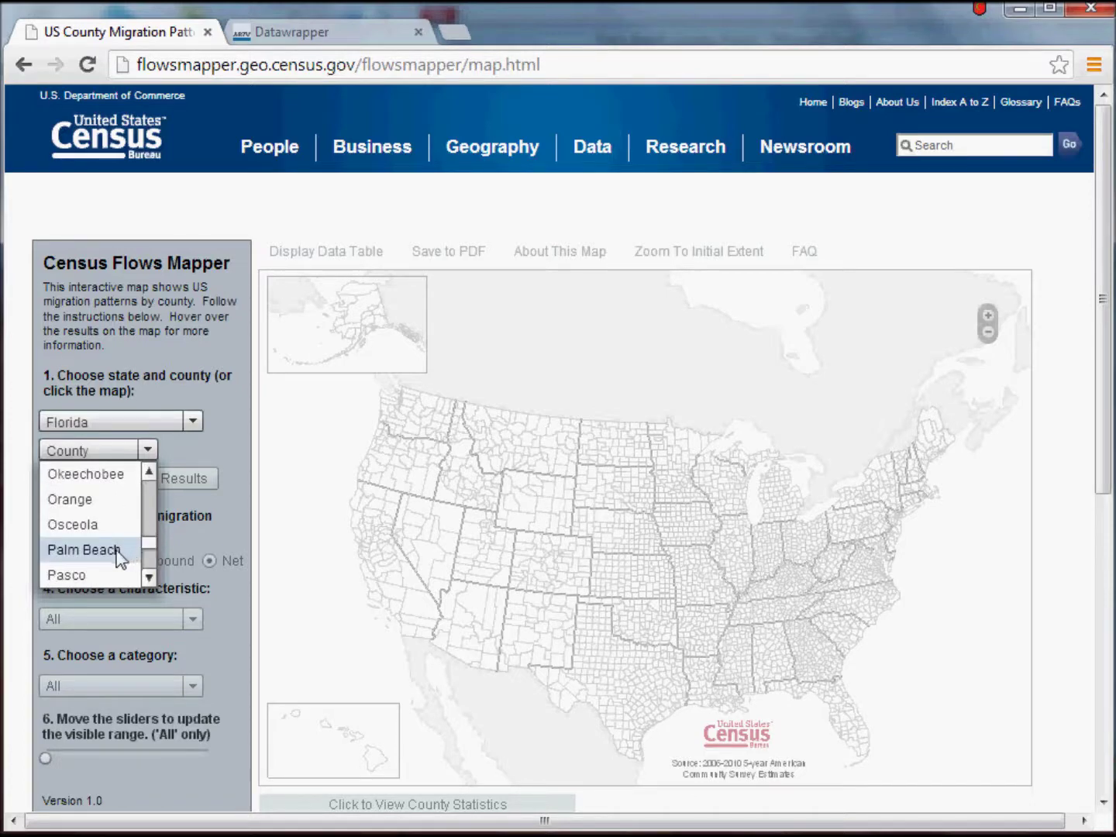
pyautogui.click(117, 554)
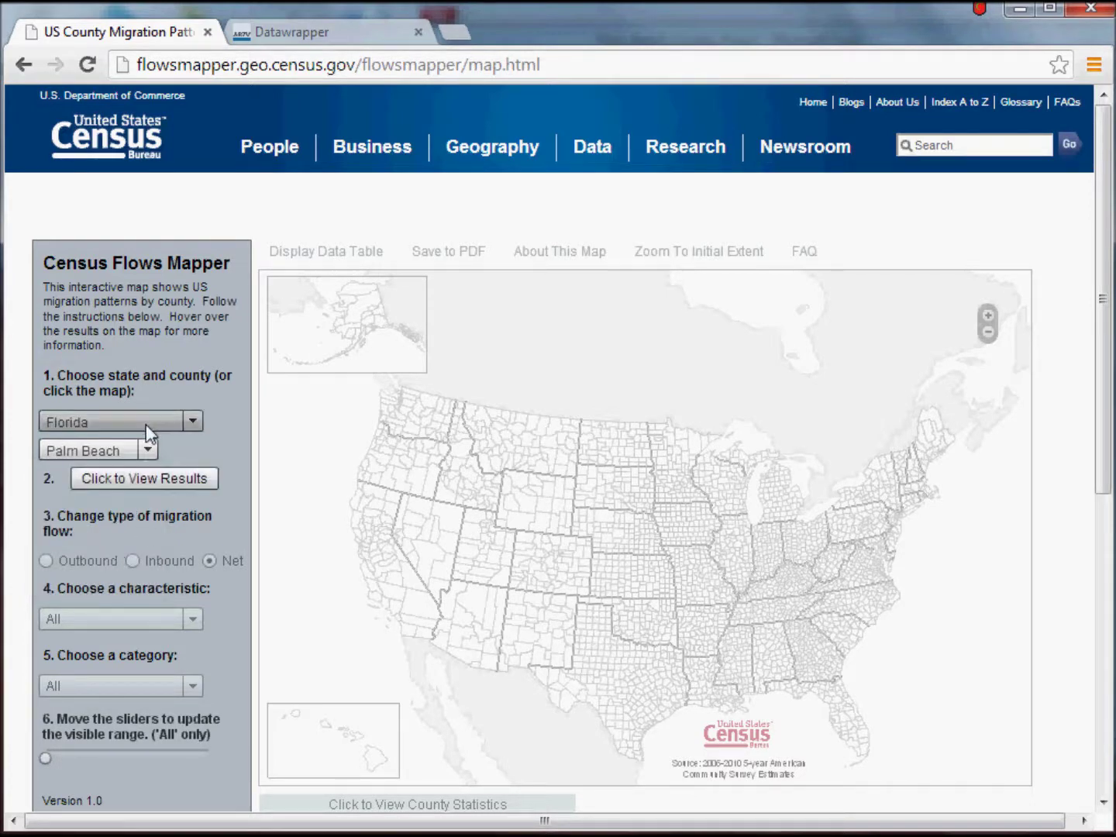
pyautogui.click(160, 479)
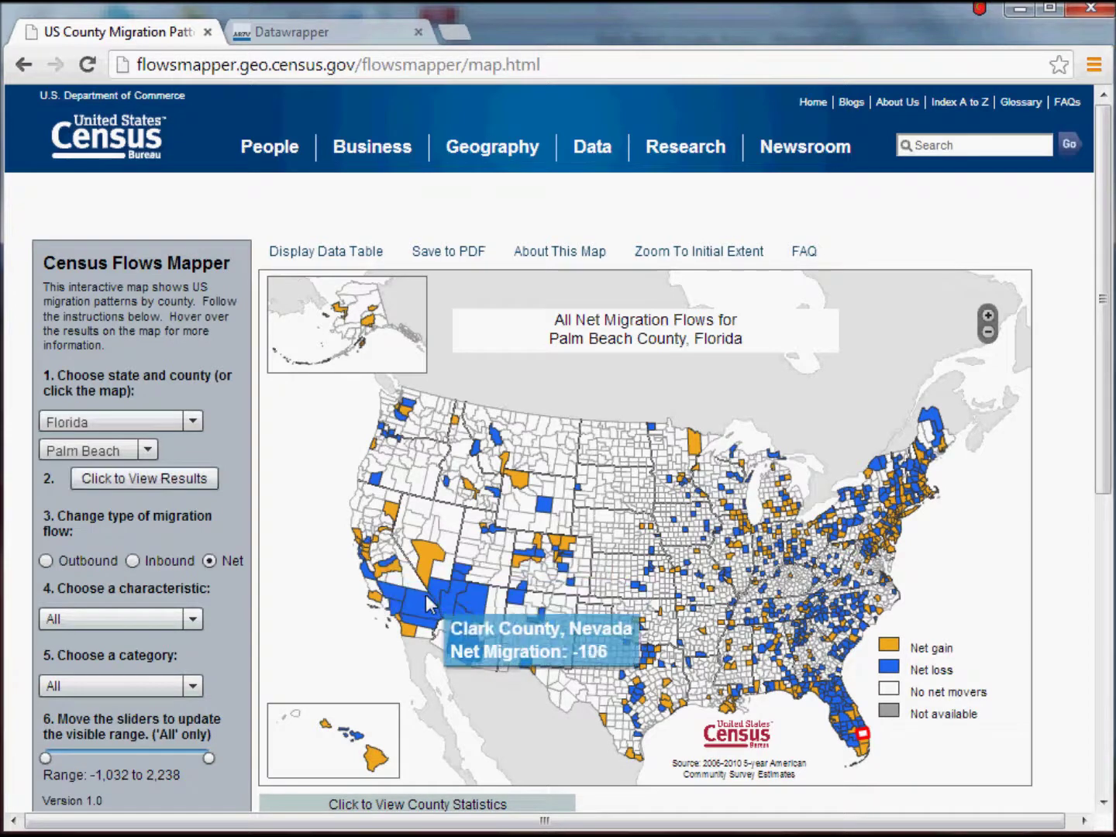
# Step: Check county net migration values in the Southwest on the map and switch the migration flow type to Inbound
pyautogui.moveTo(427, 608)
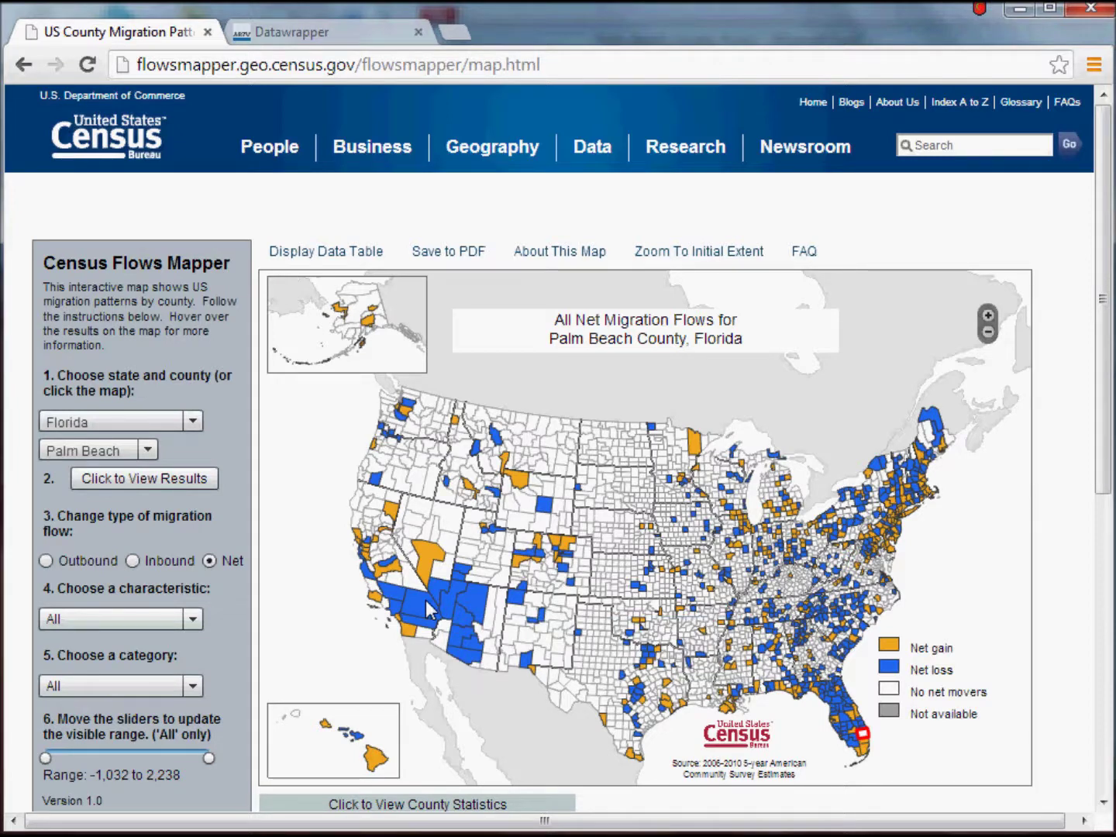
pyautogui.moveTo(427, 557)
pyautogui.click(133, 561)
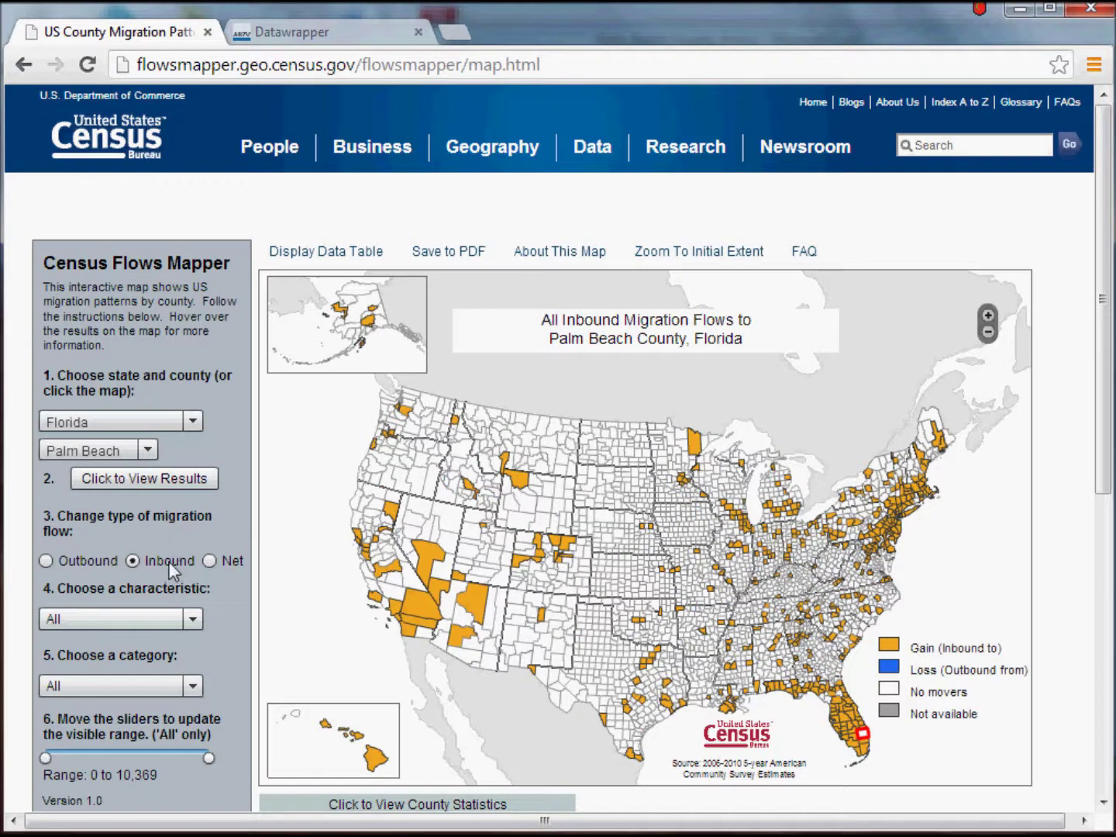
pyautogui.moveTo(170, 566)
# Step: Filter the migration flows by the Age characteristic with the category Age 65 to 69
pyautogui.click(192, 619)
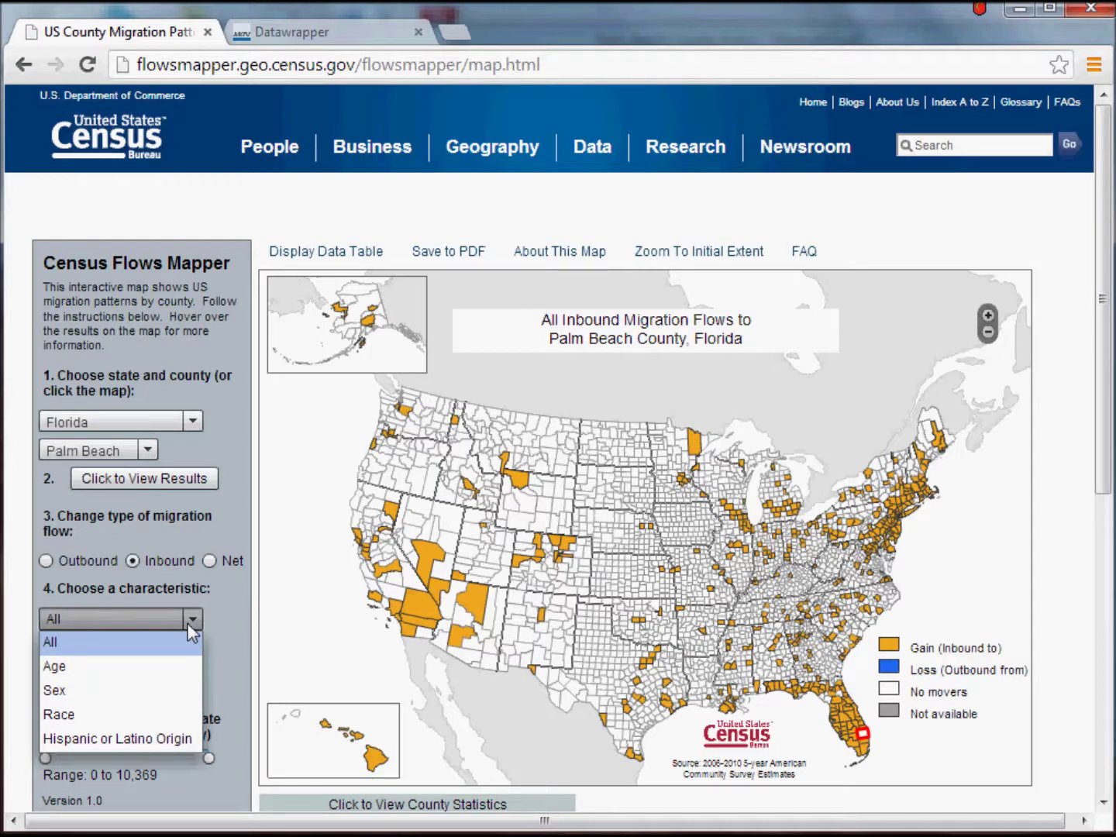
pyautogui.click(84, 667)
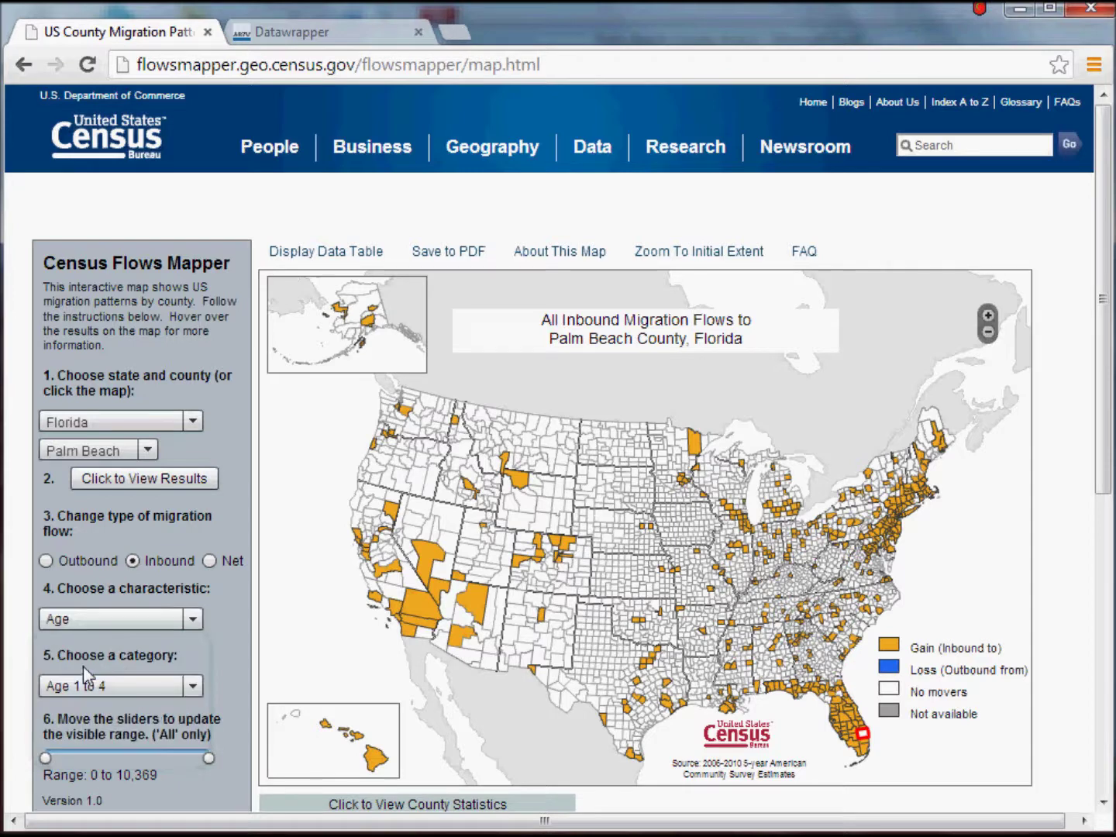
pyautogui.click(192, 686)
pyautogui.scroll(-1, 198, 771)
pyautogui.moveTo(198, 771); pyautogui.dragTo(199, 801)
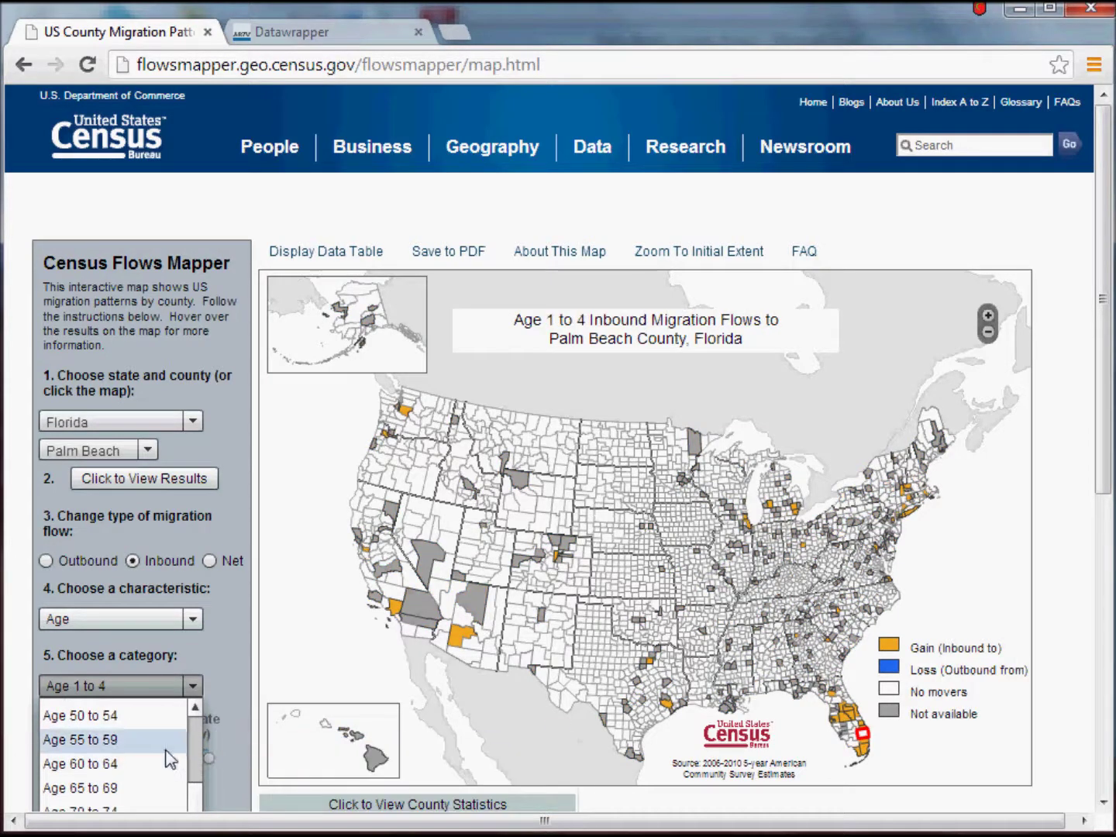
pyautogui.click(107, 788)
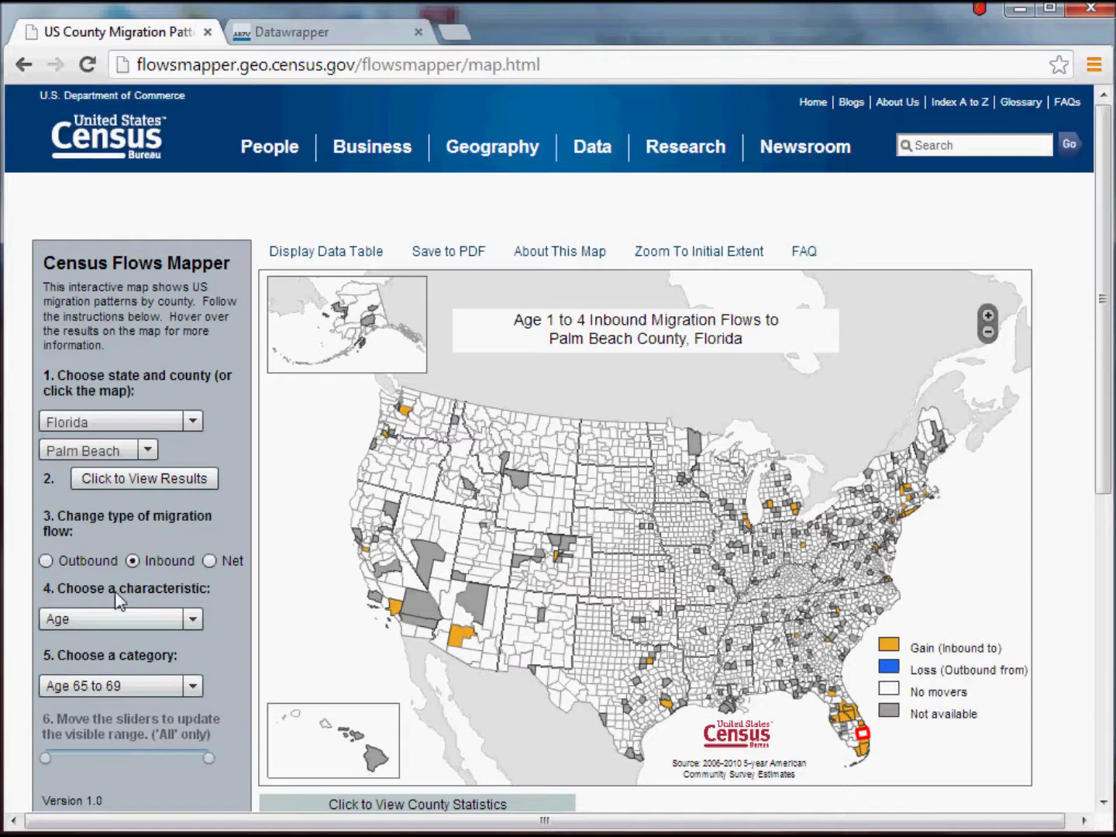
# Step: Set the migration flow type to Net and inspect the values of counties in Arizona, California and the Northeast
pyautogui.click(209, 559)
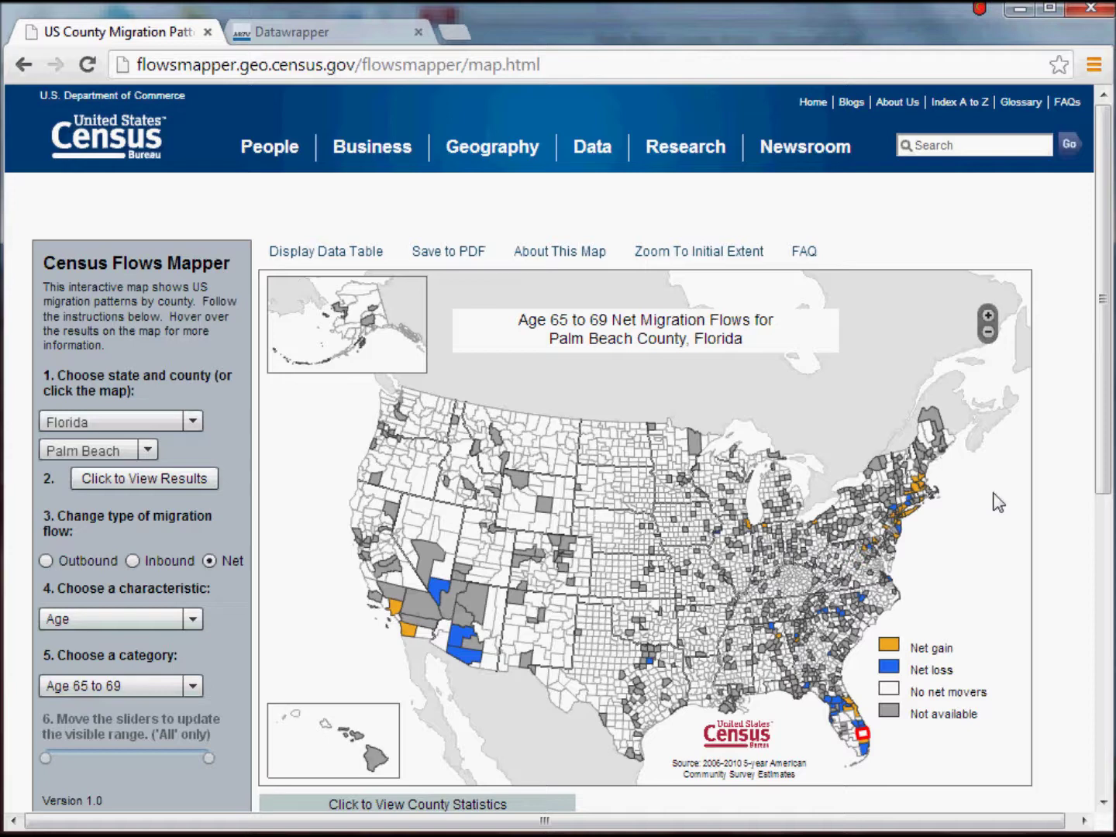
pyautogui.moveTo(462, 638)
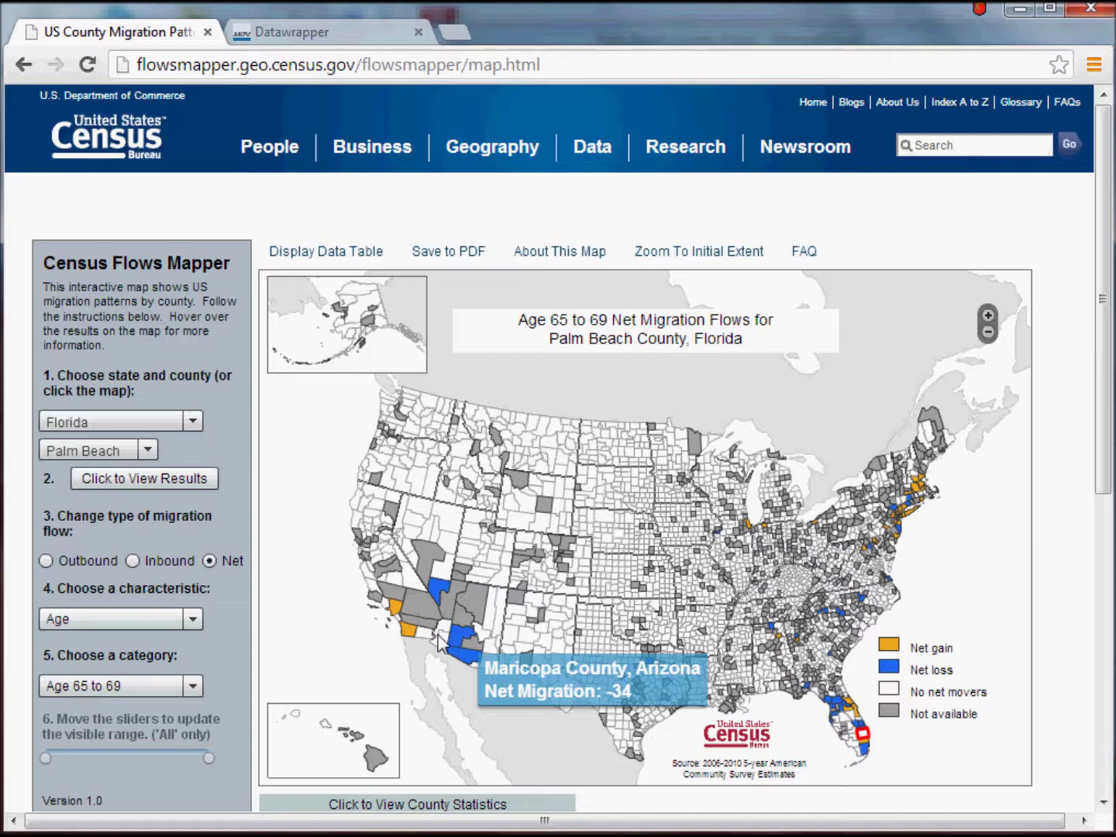
pyautogui.moveTo(411, 638)
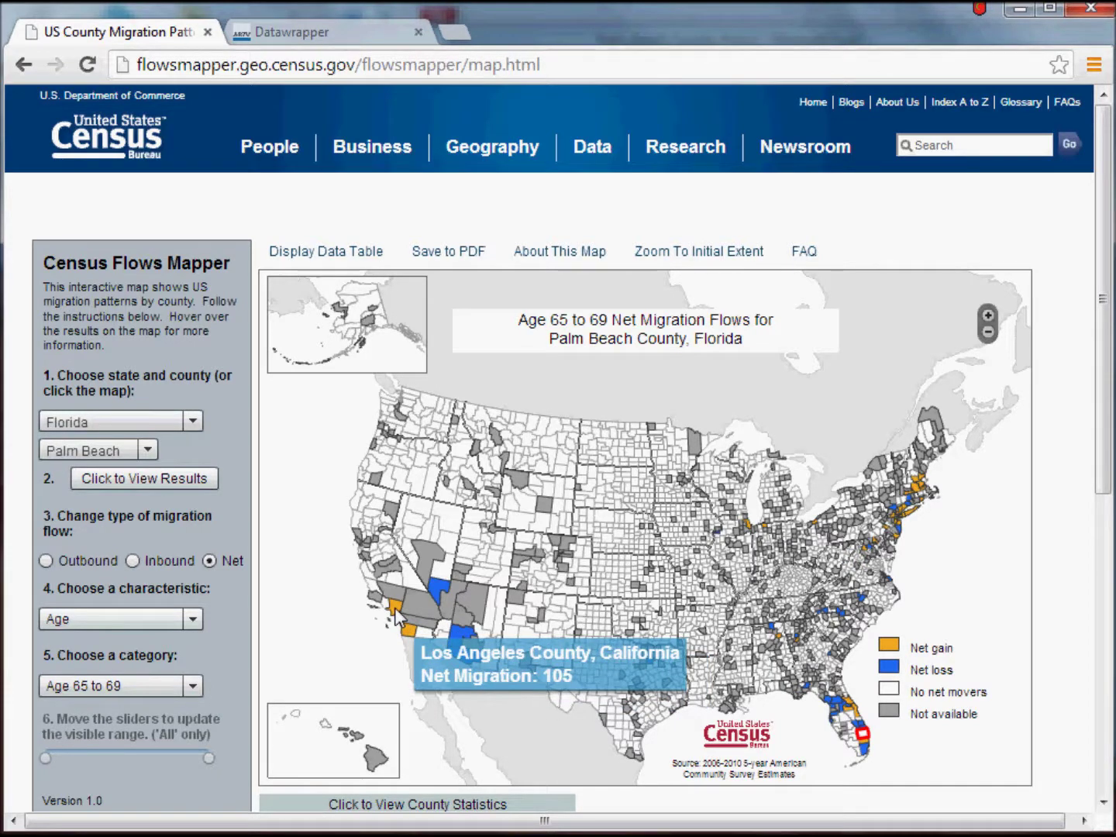
pyautogui.moveTo(923, 487)
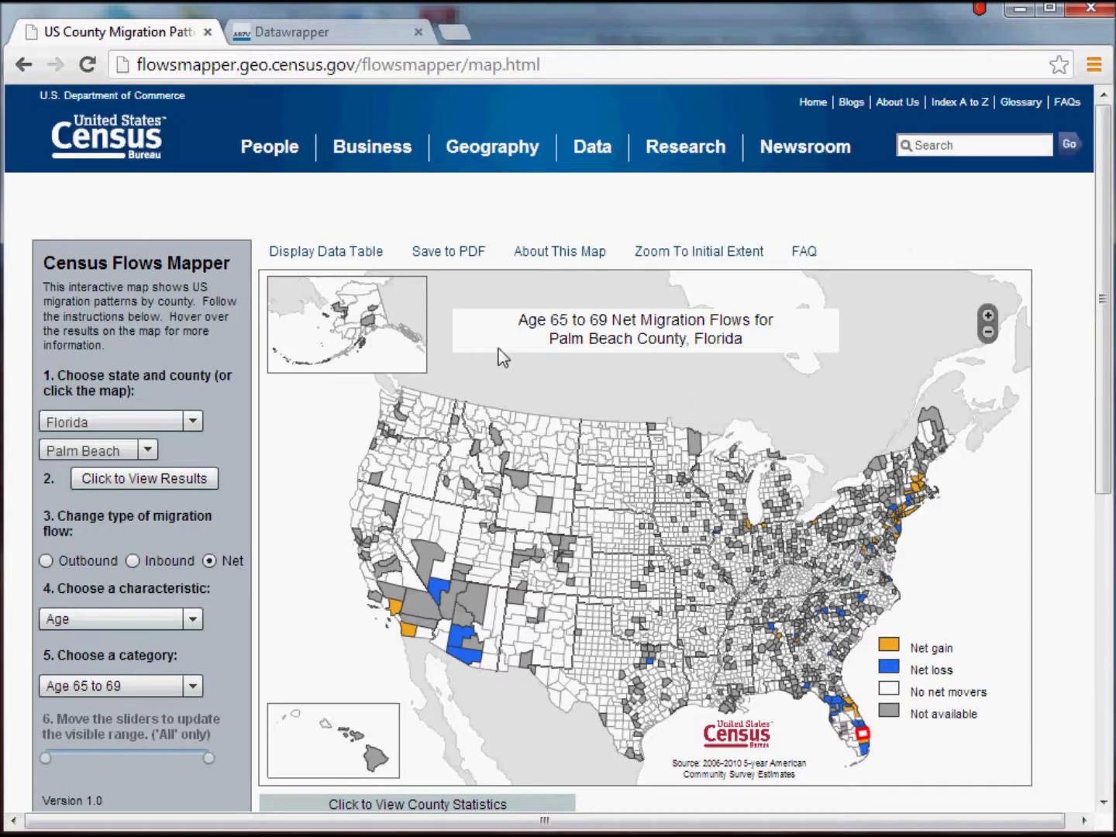
# Step: Display the data table for Palm Beach County and move its window higher over the map
pyautogui.moveTo(405, 409)
pyautogui.click(321, 256)
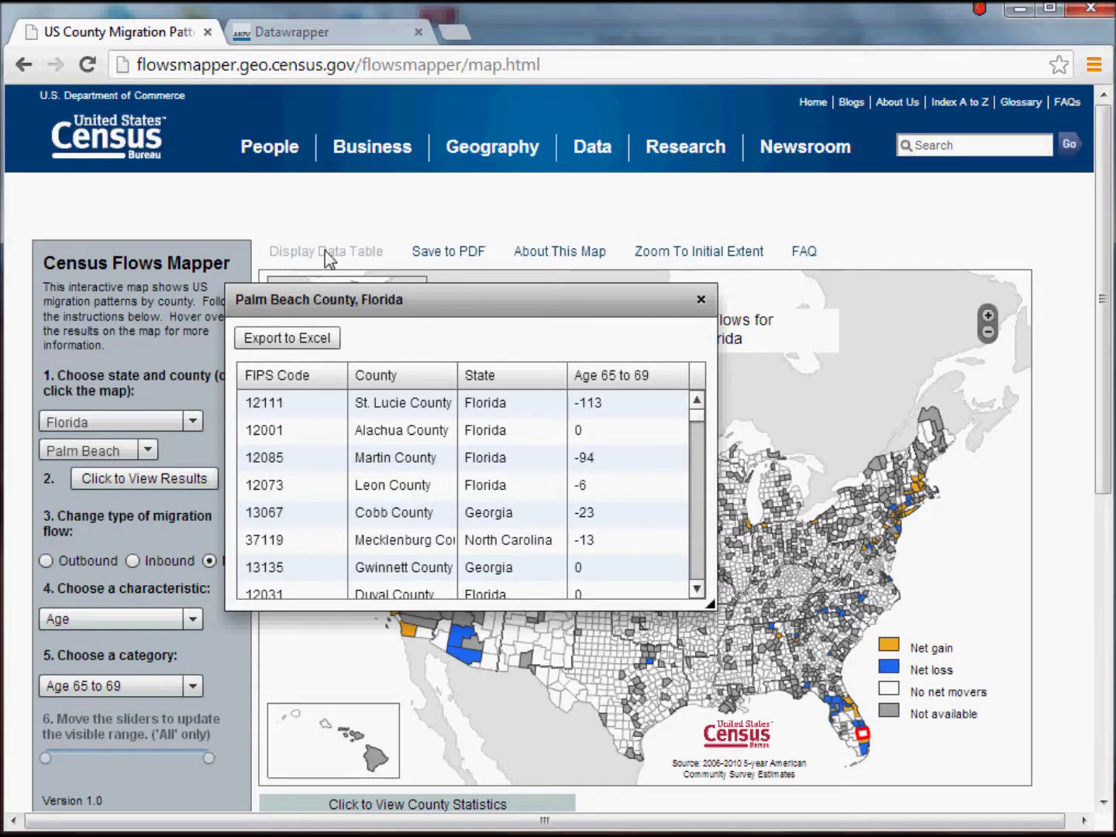
pyautogui.moveTo(369, 299); pyautogui.dragTo(450, 275)
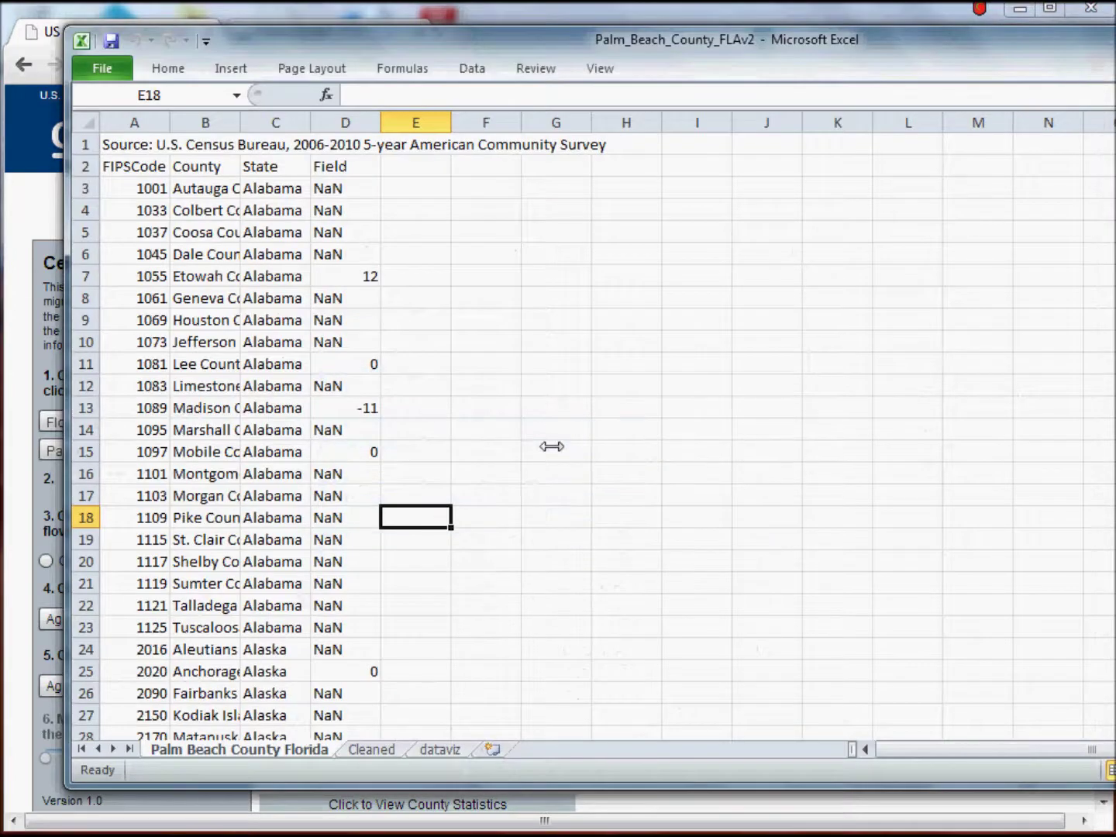
# Step: In the Excel workbook Palm_Beach_County_FLAv2, widen columns A to D of the Palm Beach County Florida sheet
pyautogui.moveTo(171, 127); pyautogui.dragTo(228, 124)
pyautogui.moveTo(302, 124); pyautogui.dragTo(479, 123)
pyautogui.moveTo(548, 122); pyautogui.dragTo(615, 122)
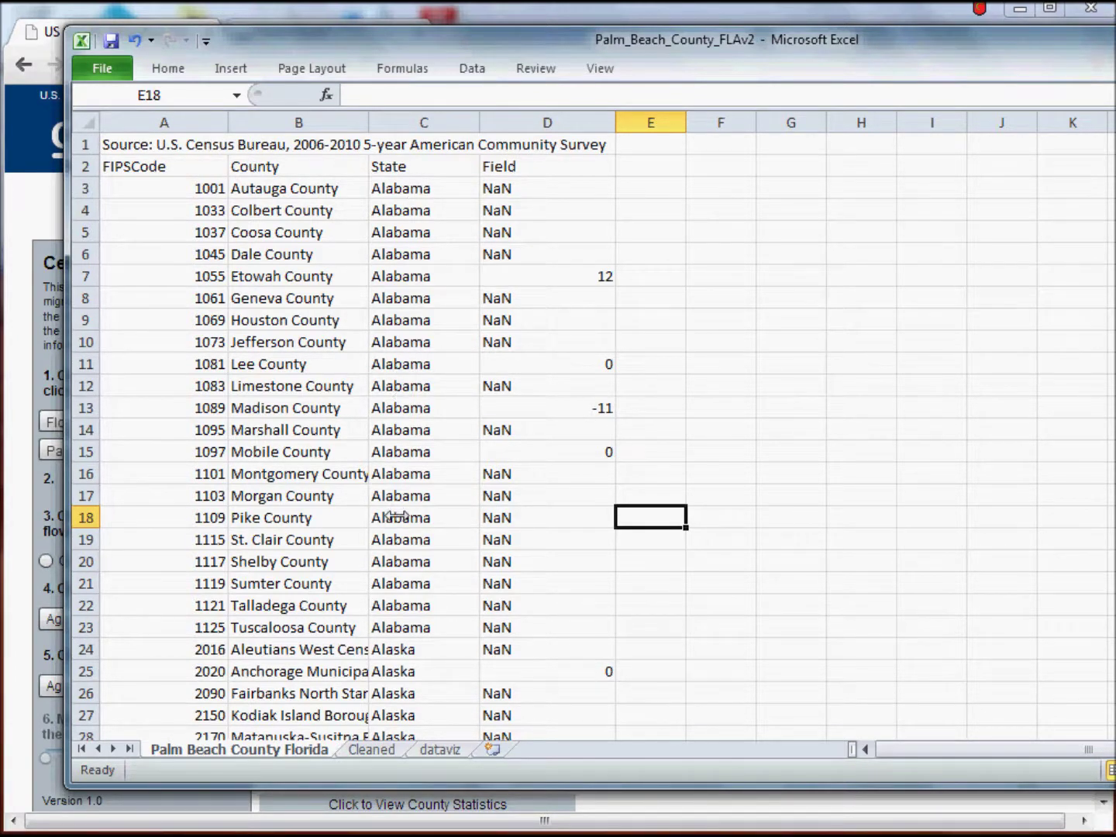
# Step: Open the Cleaned sheet and examine the COUNTY_STATE formula in D2 and the NETMIGRATION header in E1
pyautogui.click(377, 749)
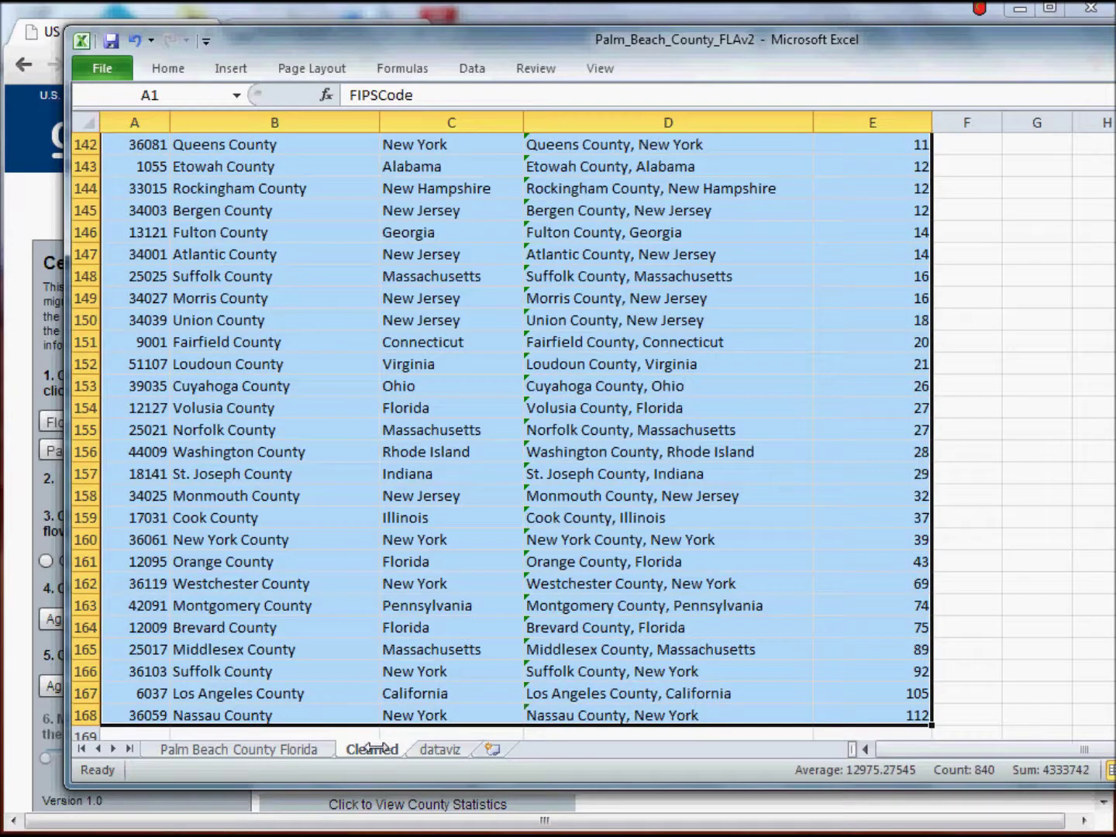
pyautogui.click(460, 471)
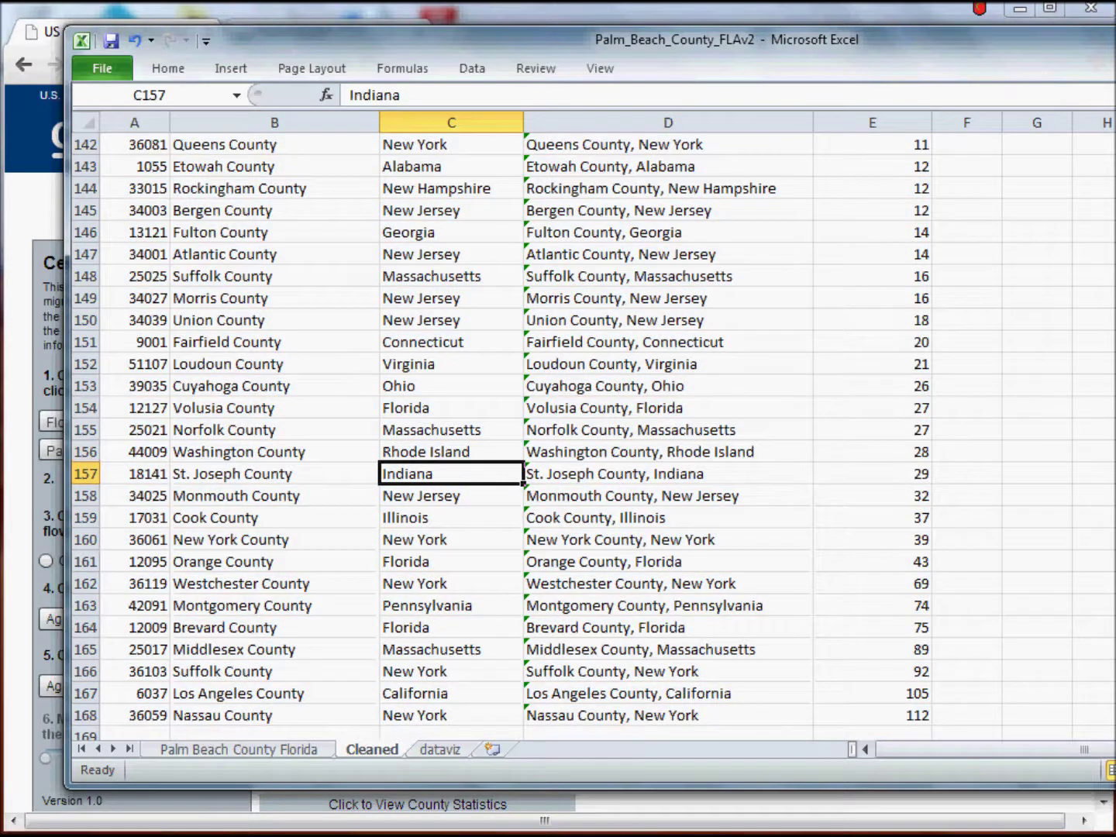
pyautogui.scroll(20, 605, 283)
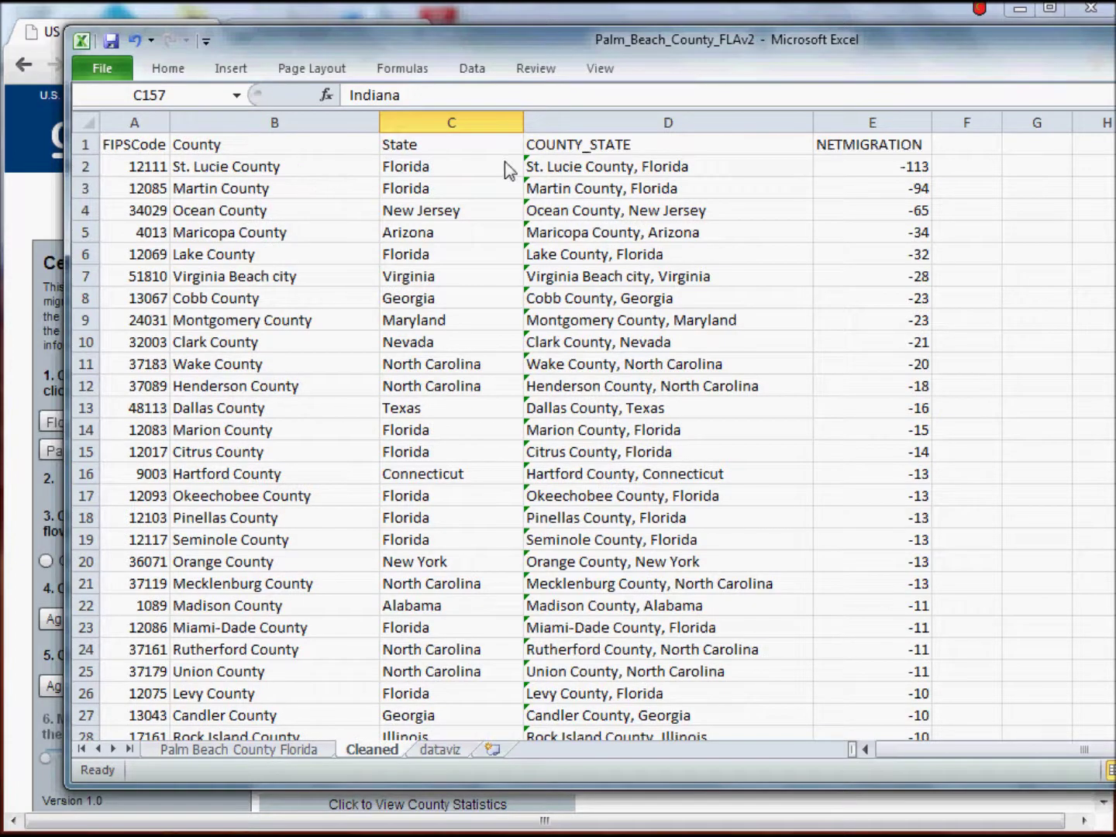
pyautogui.click(572, 176)
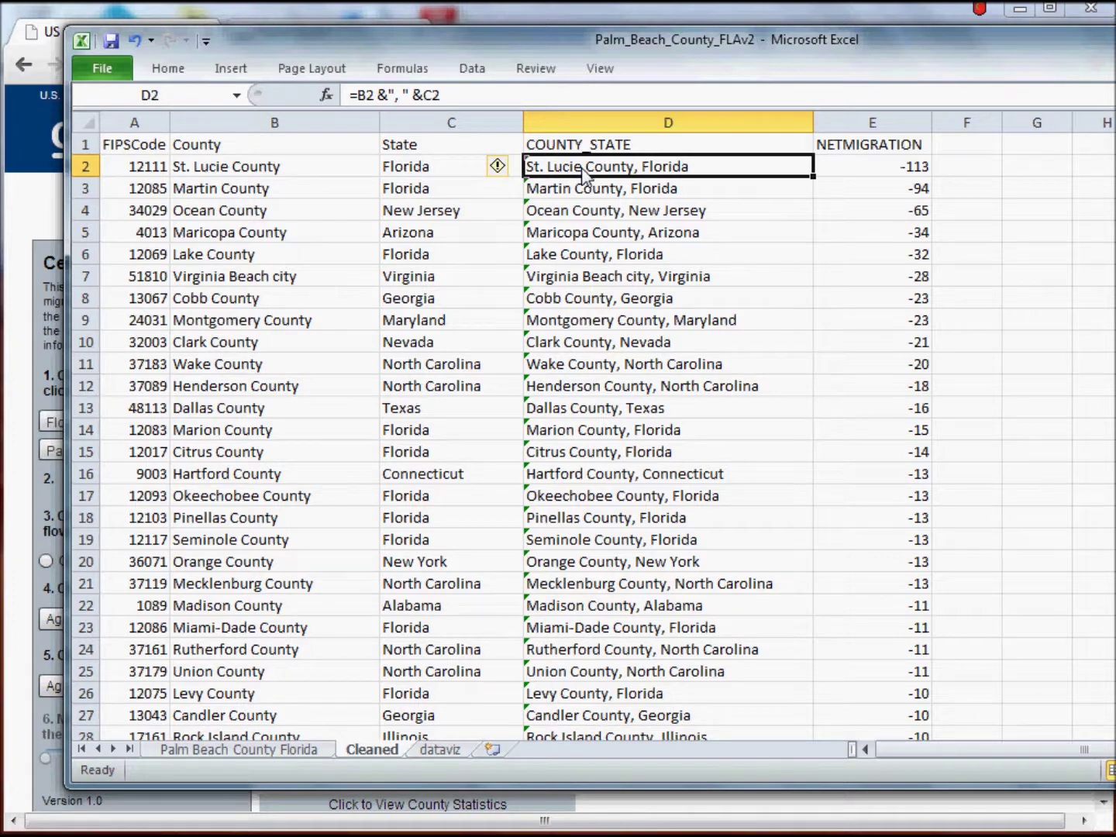
pyautogui.click(879, 152)
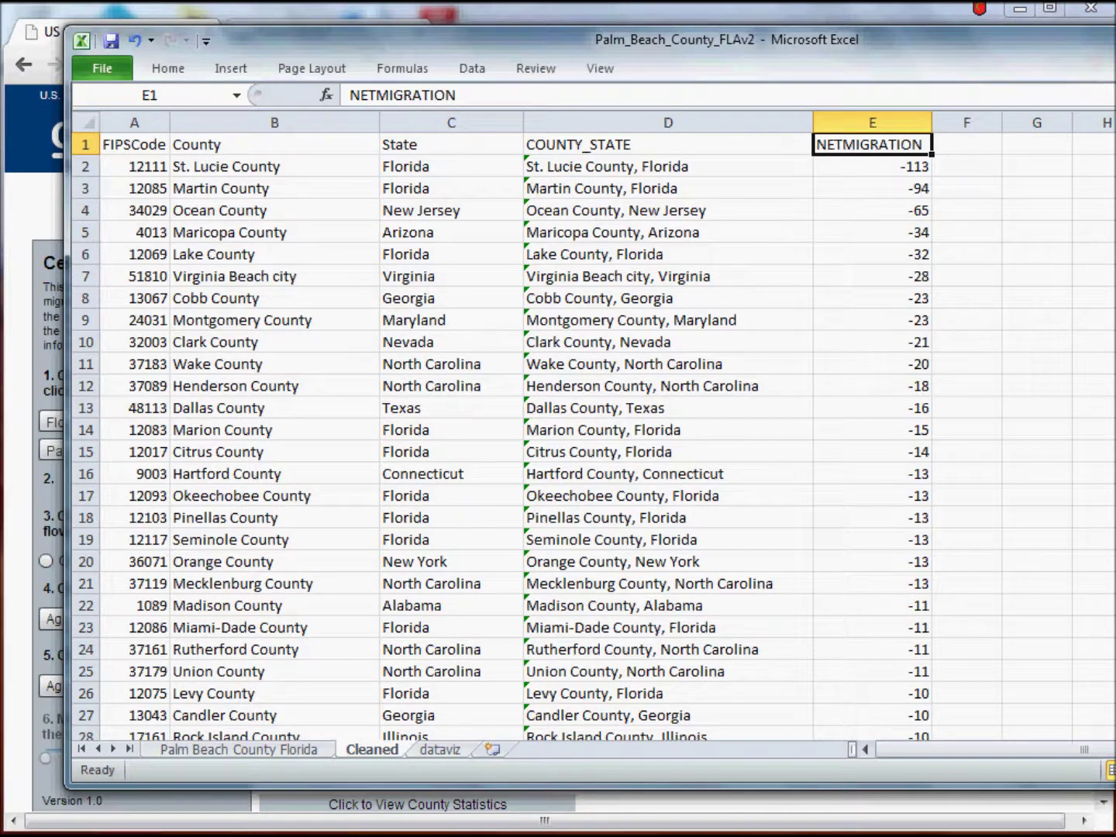
# Step: Look through the NETMIGRATION values across the county rows, including the negative and zero entries
pyautogui.scroll(-9, 513, 434)
pyautogui.scroll(7, 512, 434)
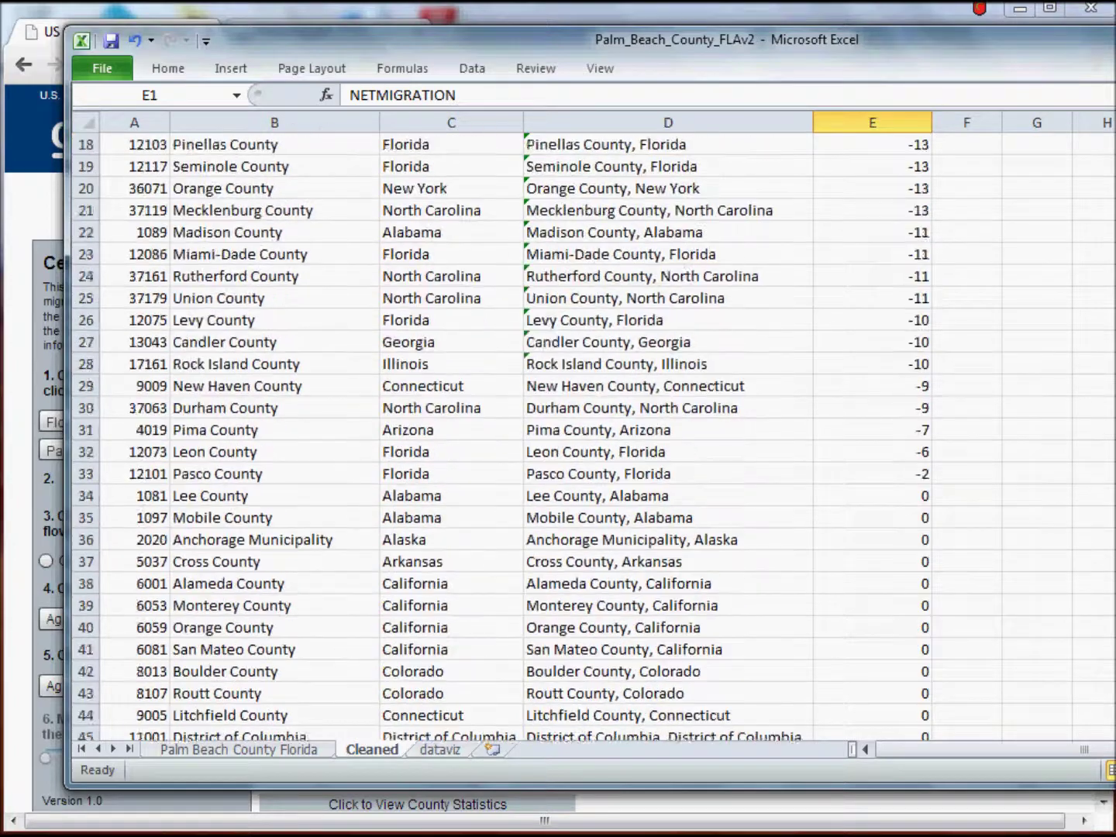
pyautogui.scroll(2, 512, 434)
pyautogui.scroll(-10, 512, 434)
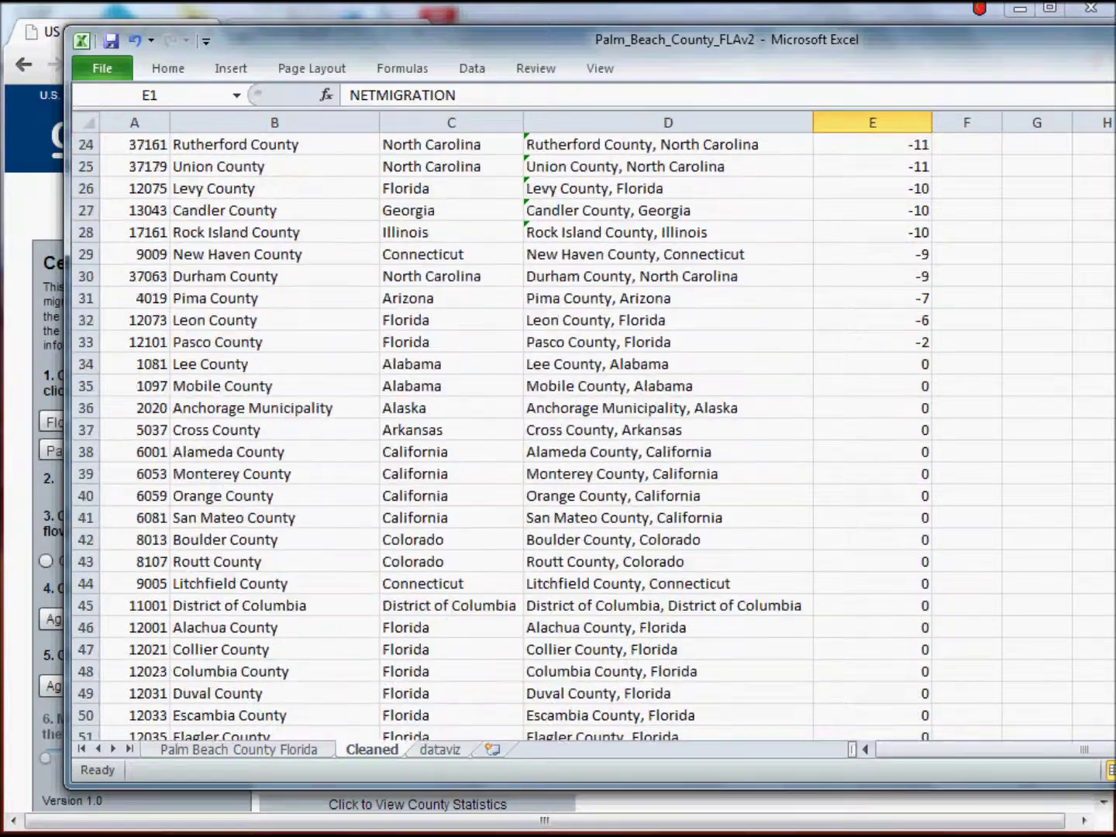
pyautogui.scroll(10, 512, 434)
pyautogui.scroll(-20, 512, 434)
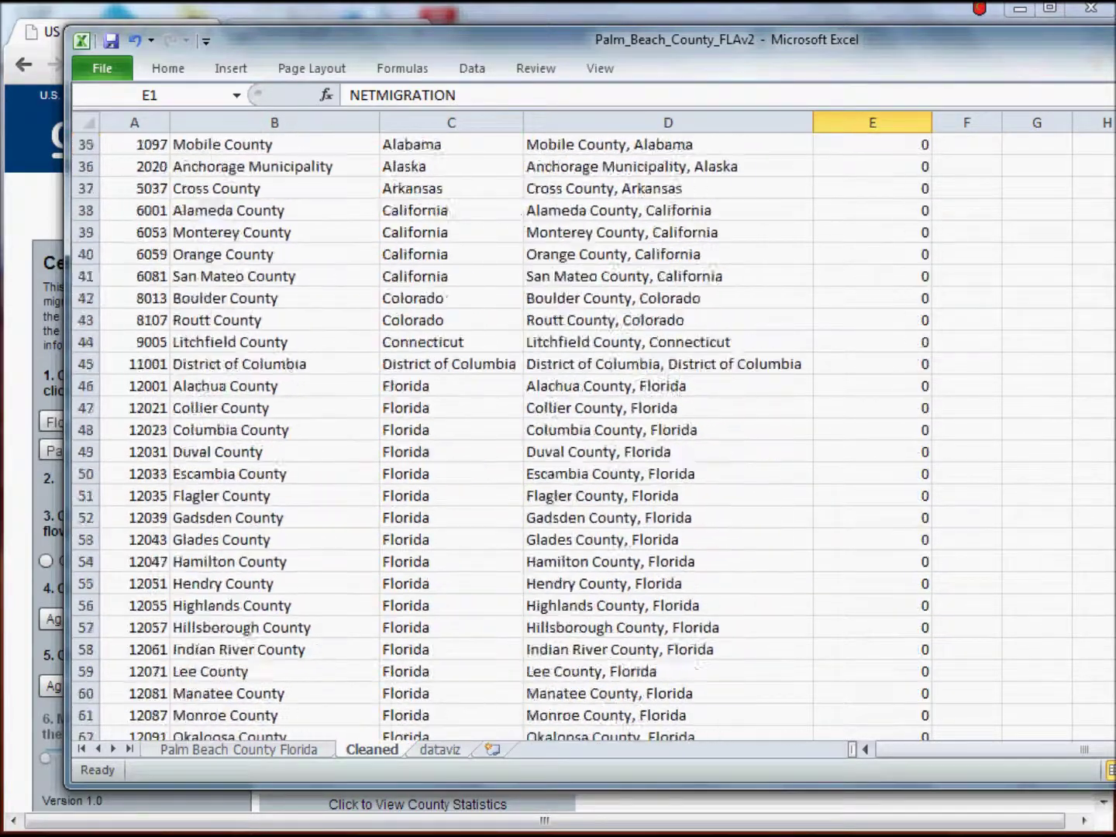
pyautogui.scroll(6, 512, 434)
pyautogui.scroll(12, 513, 434)
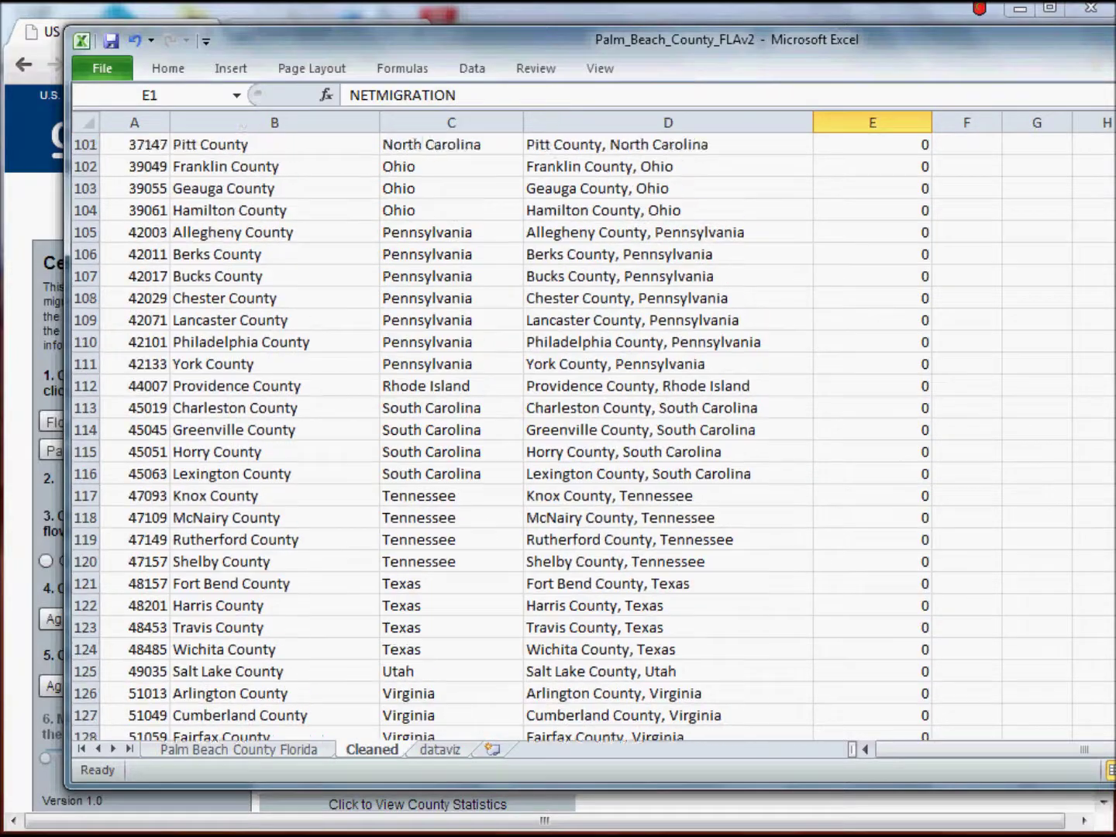
pyautogui.scroll(-4, 513, 435)
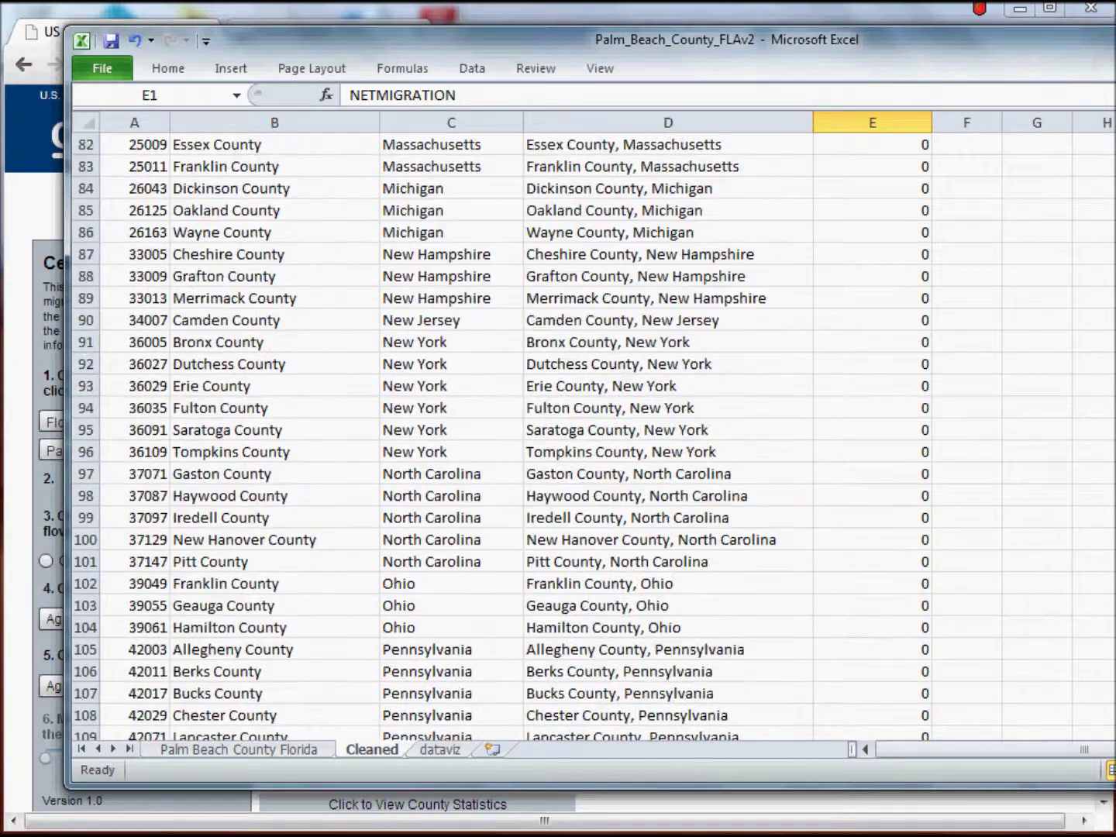
pyautogui.scroll(3, 512, 434)
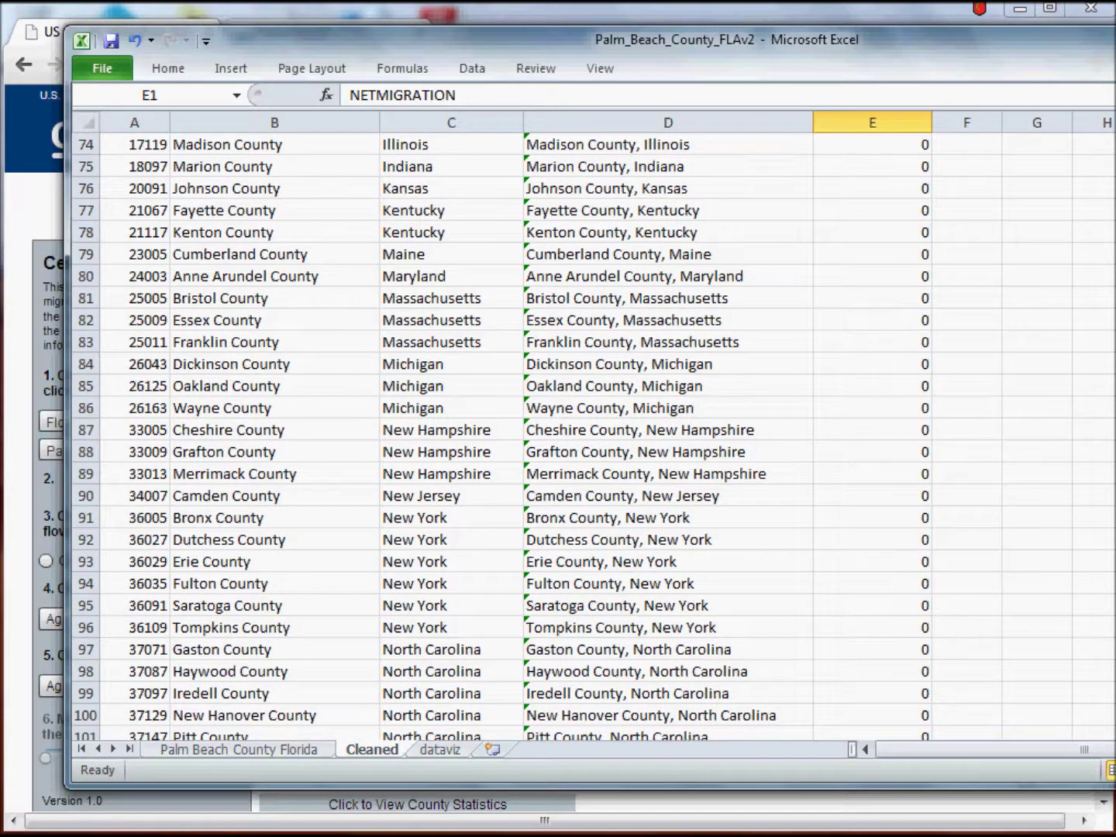
pyautogui.scroll(20, 513, 434)
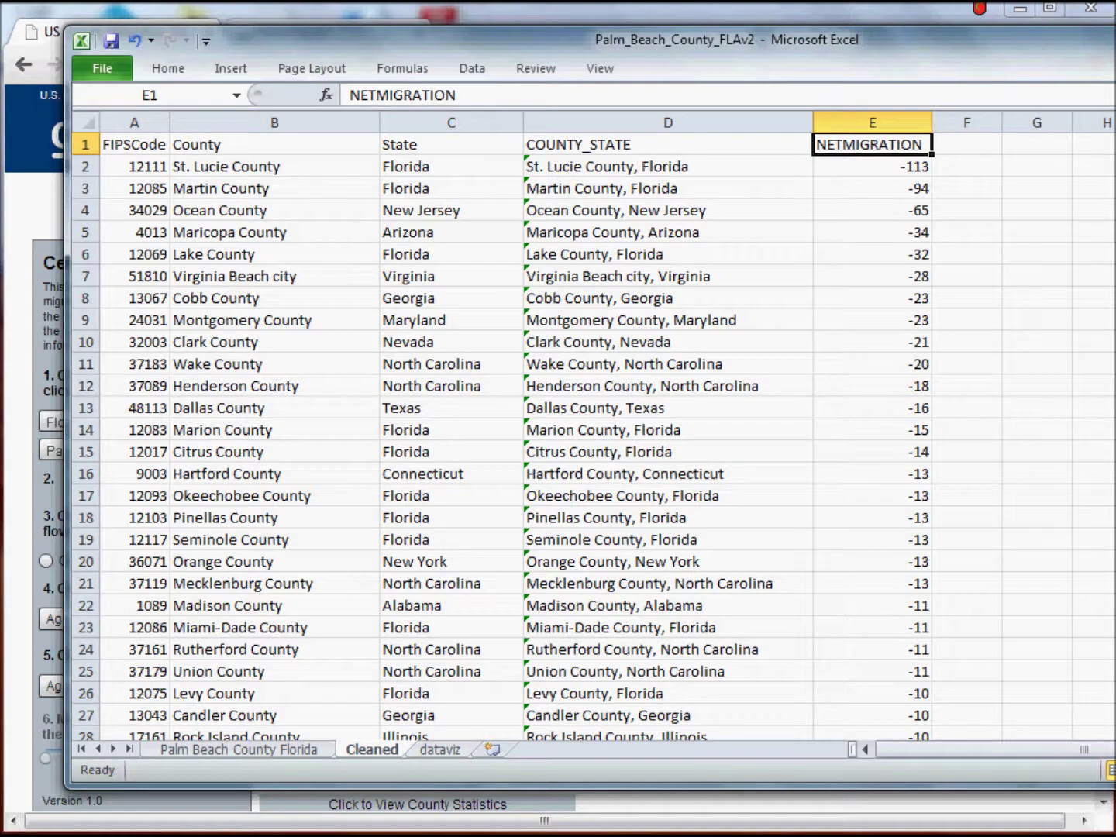
# Step: Examine the counties at the start and end of the Cleaned sheet, from St. Lucie and Martin to Los Angeles and Nassau
pyautogui.click(293, 174)
pyautogui.click(322, 192)
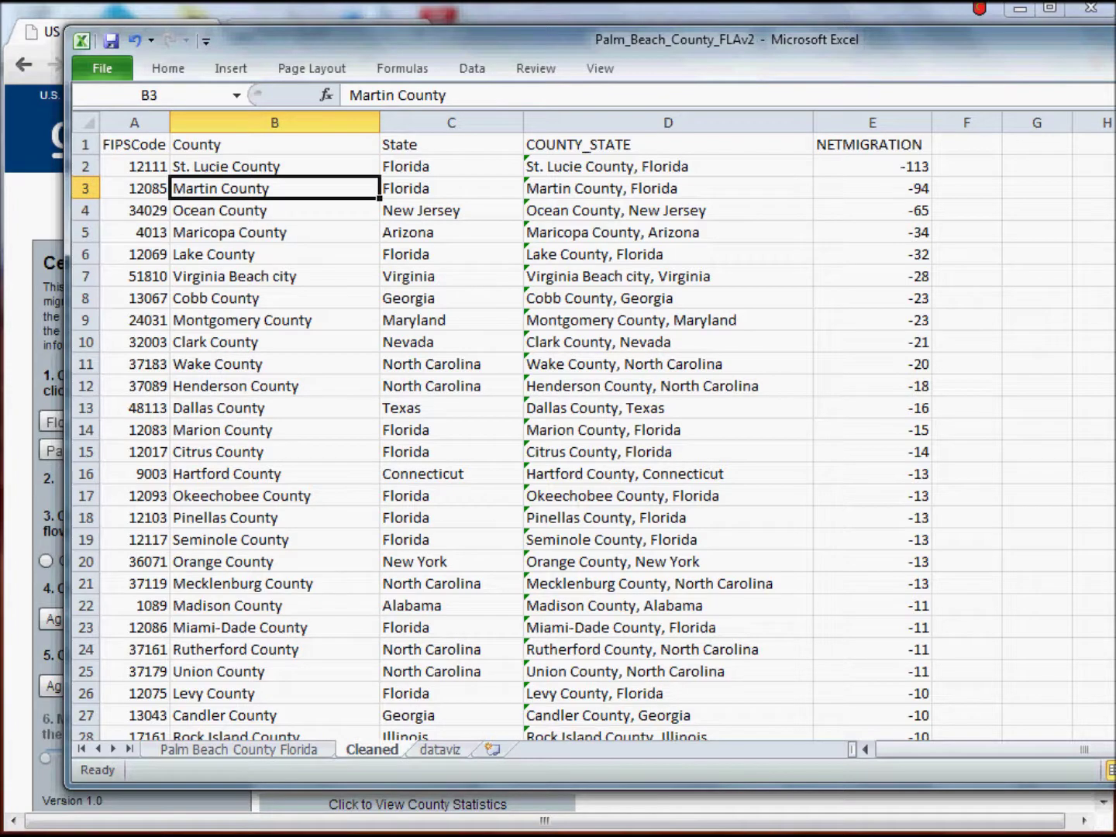
pyautogui.scroll(-20, 589, 434)
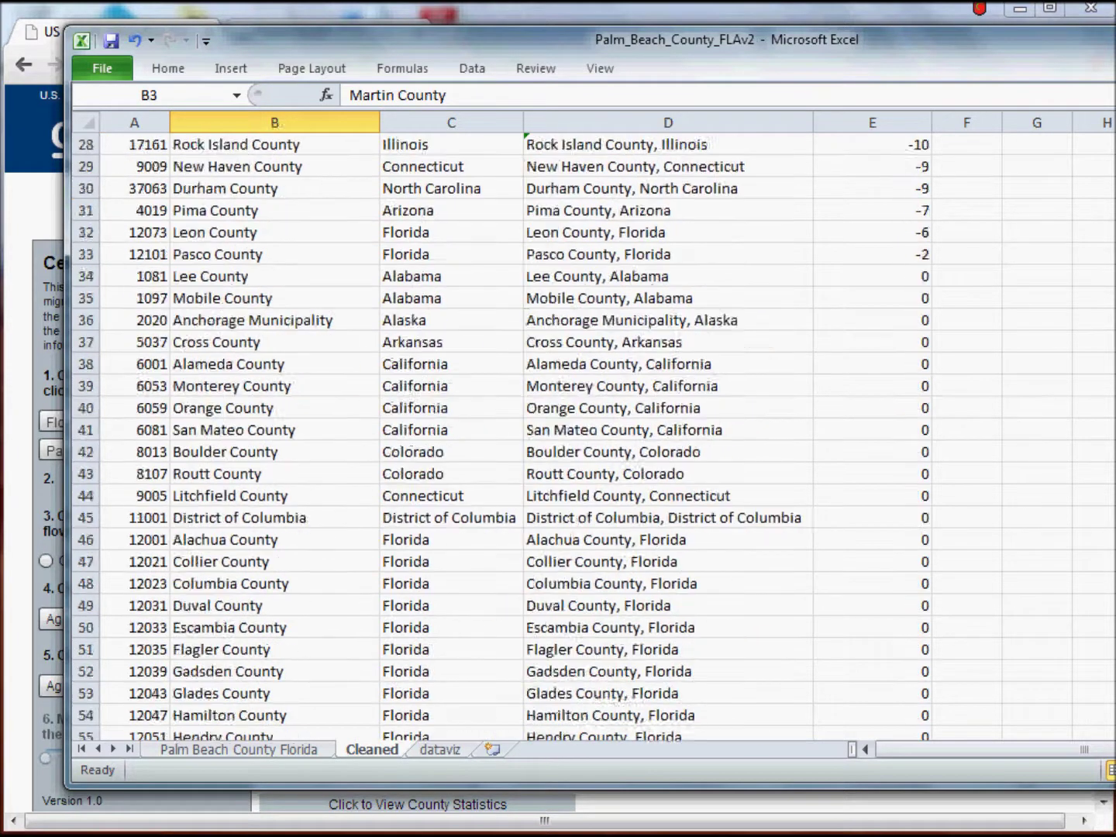
pyautogui.scroll(20, 590, 434)
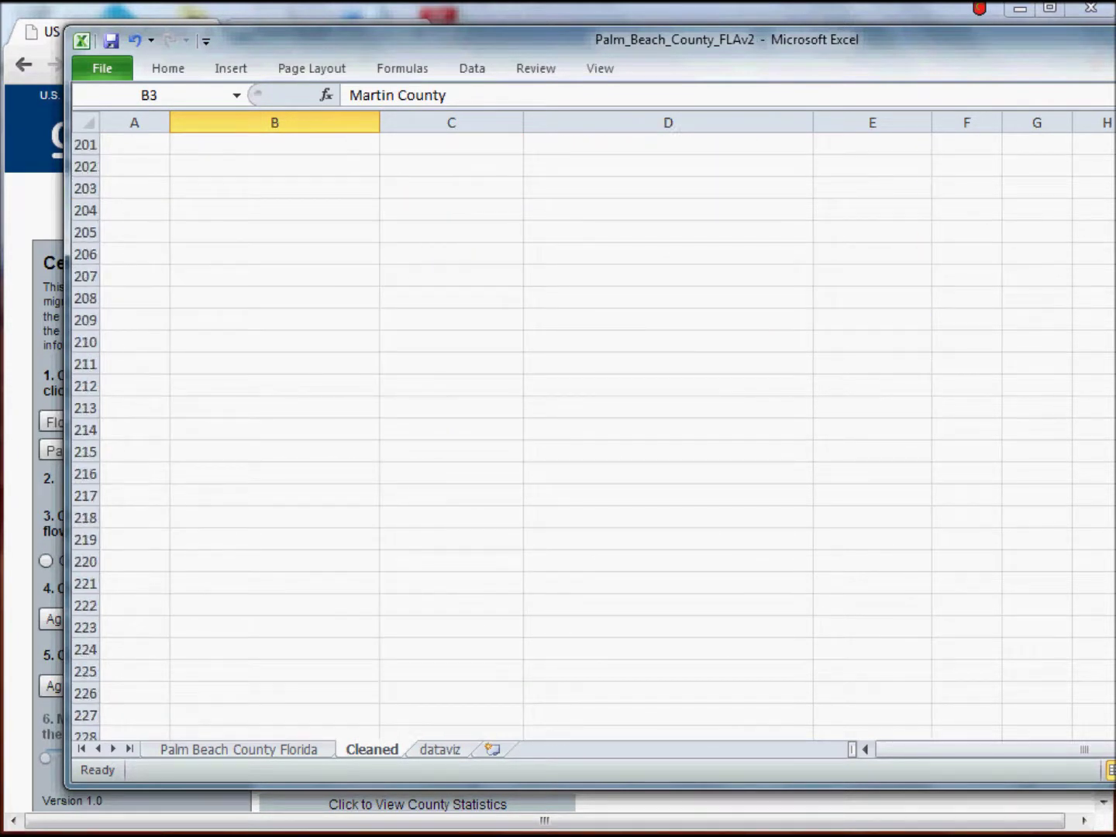
pyautogui.scroll(-7, 589, 434)
pyautogui.scroll(6, 589, 434)
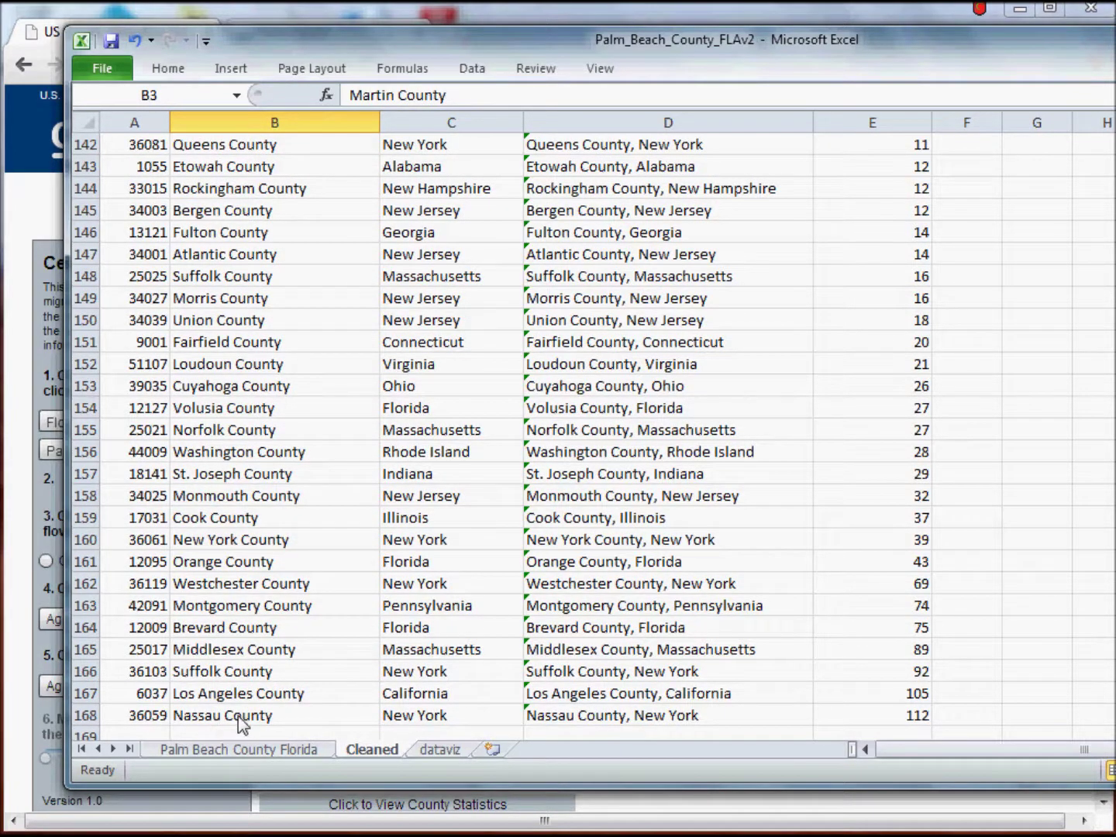
pyautogui.click(240, 723)
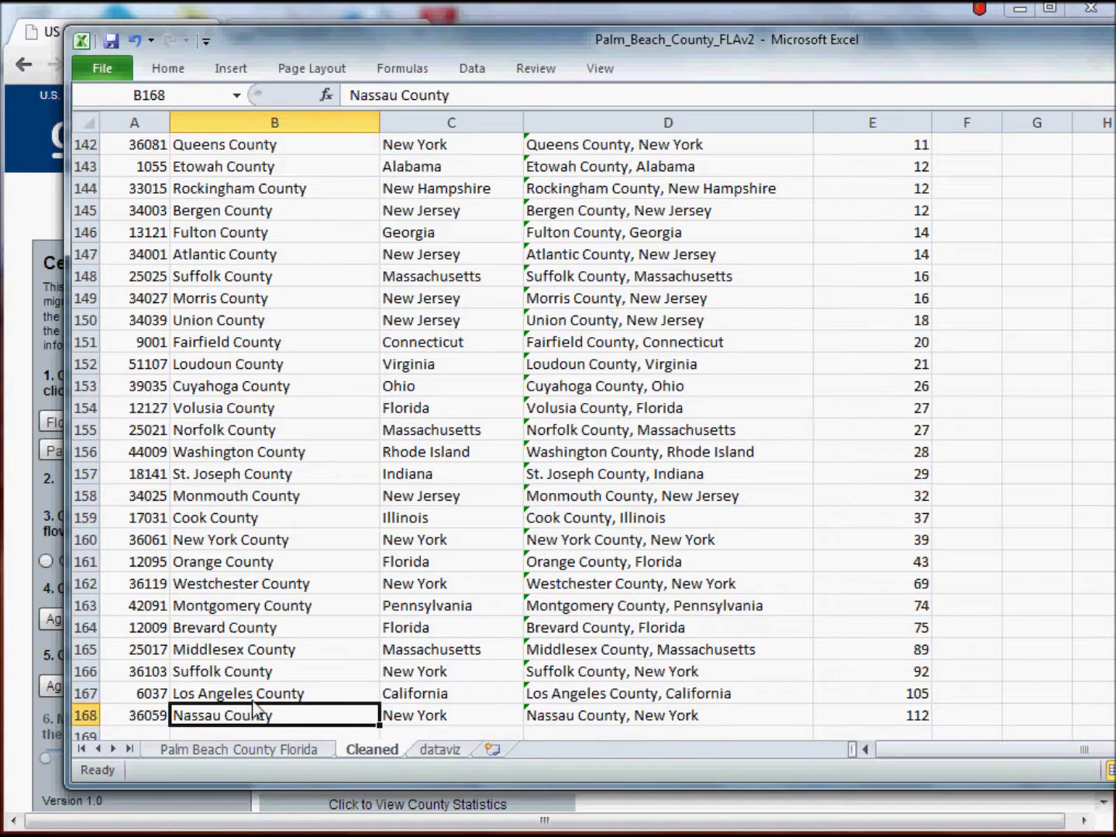
pyautogui.click(253, 701)
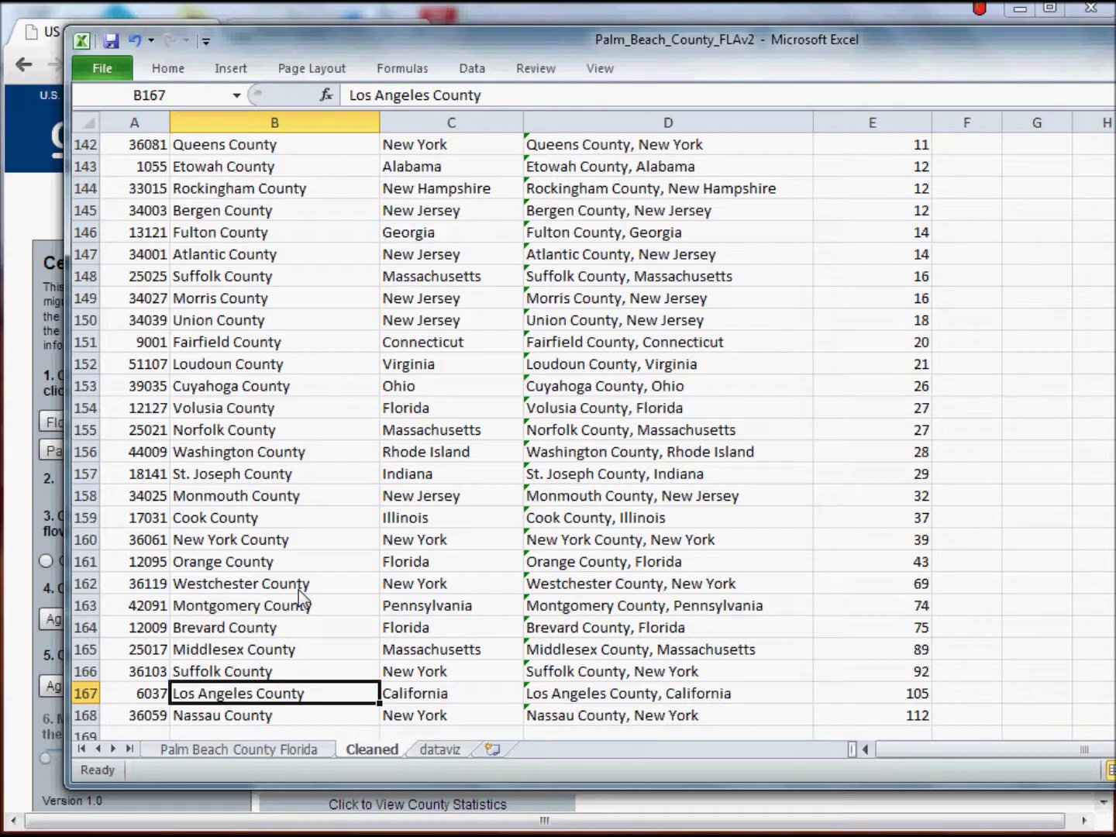
# Step: Open the dataviz sheet and examine its COUNTY_STATE and NETMIGRATION columns from the header row
pyautogui.click(434, 748)
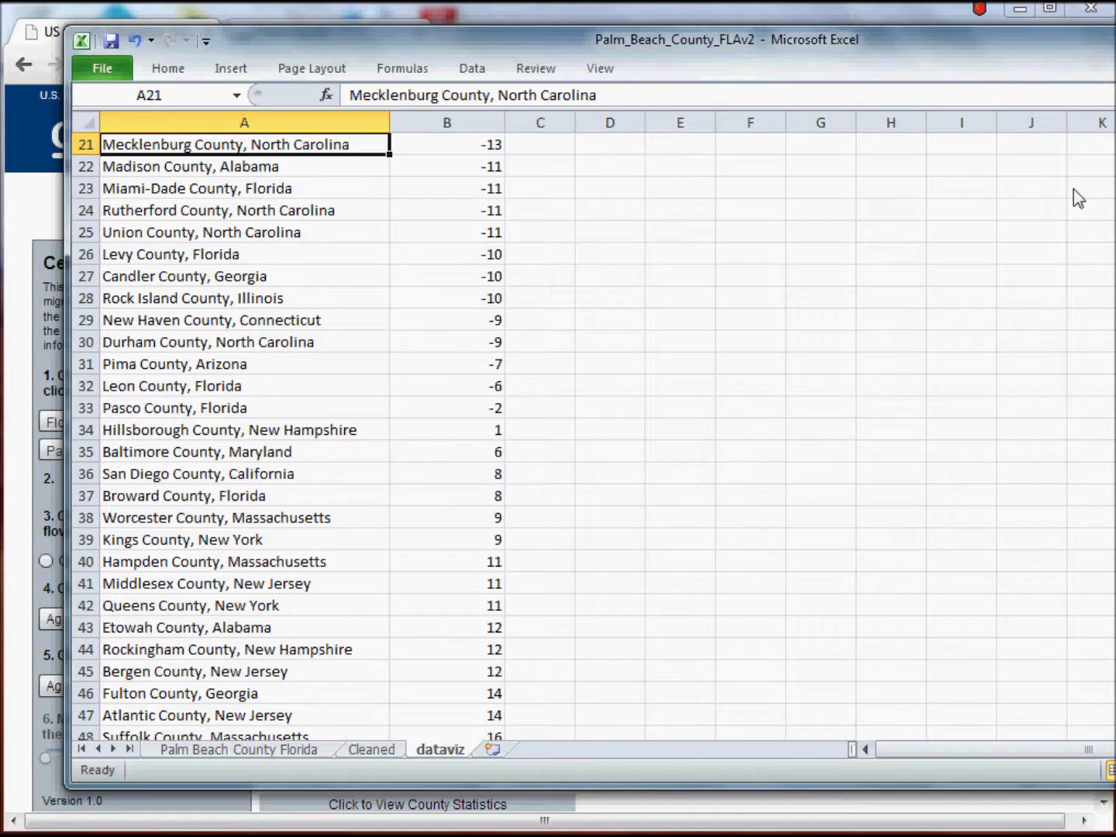
pyautogui.scroll(7, 287, 434)
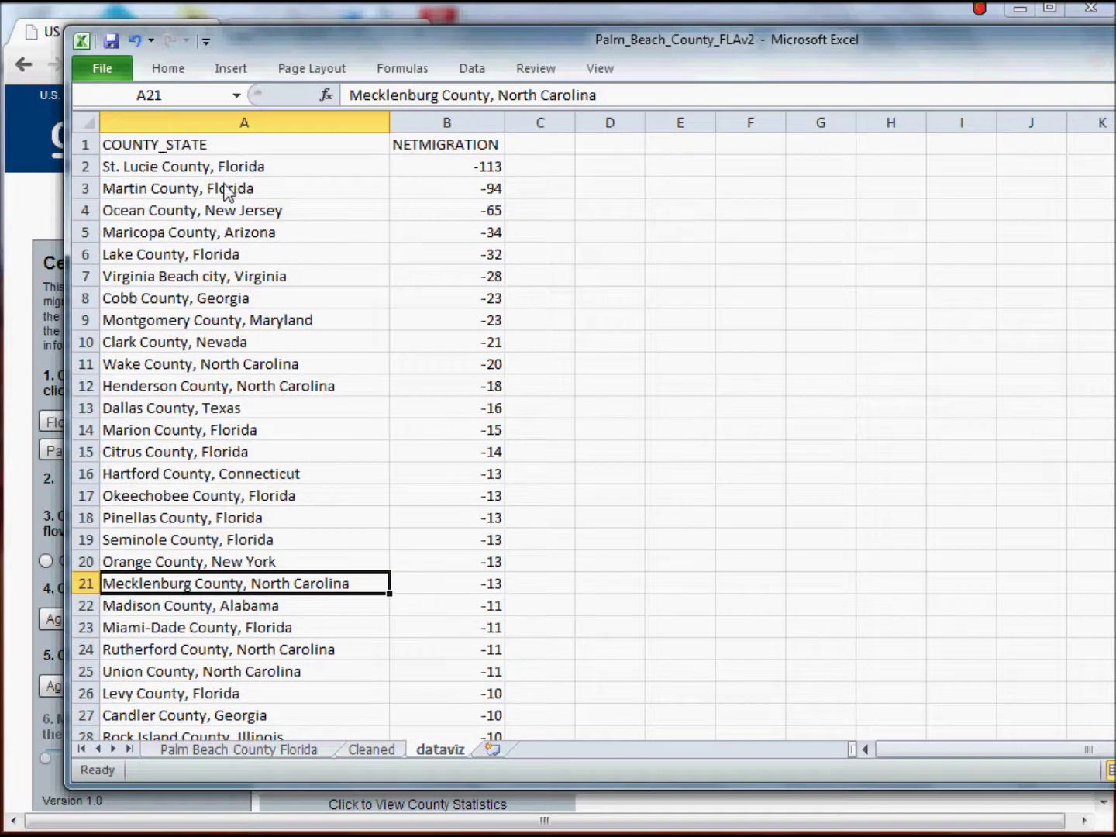
pyautogui.click(447, 122)
pyautogui.click(443, 146)
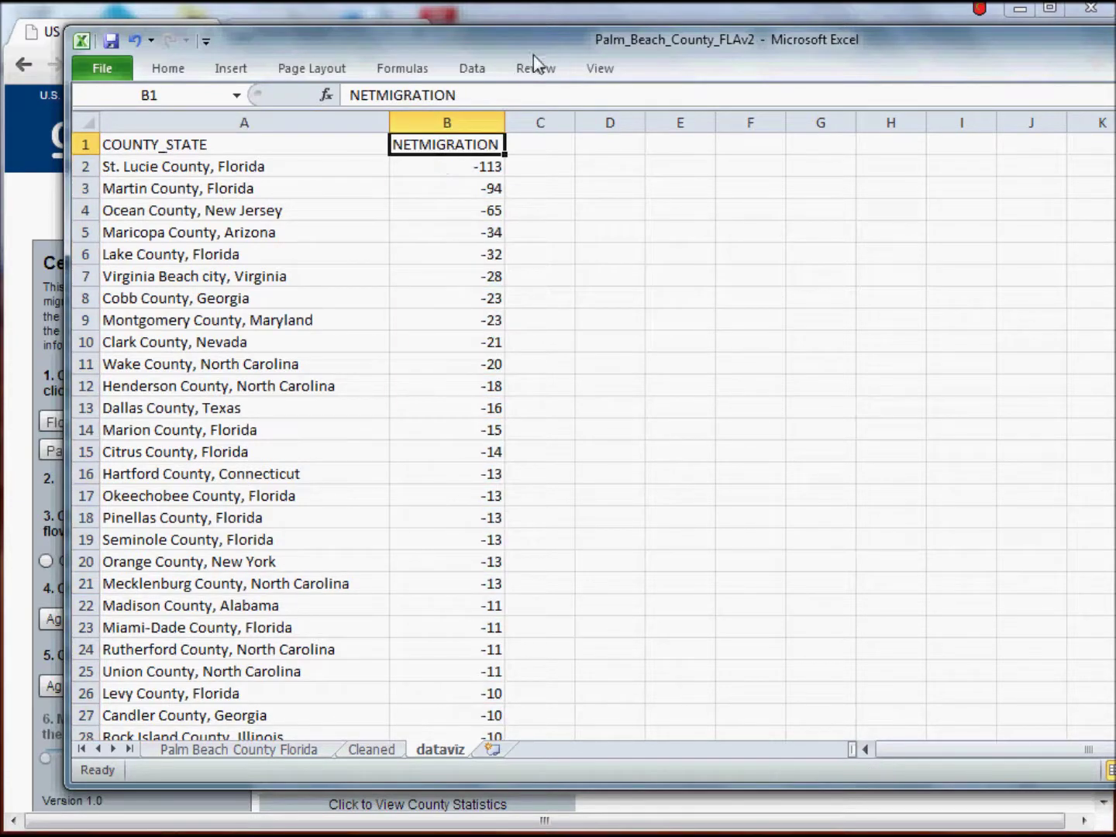
# Step: Move the workbook window aside, switch to the Census Flows Mapper in Chrome and close the Palm Beach County data table
pyautogui.moveTo(540, 45); pyautogui.dragTo(602, 62)
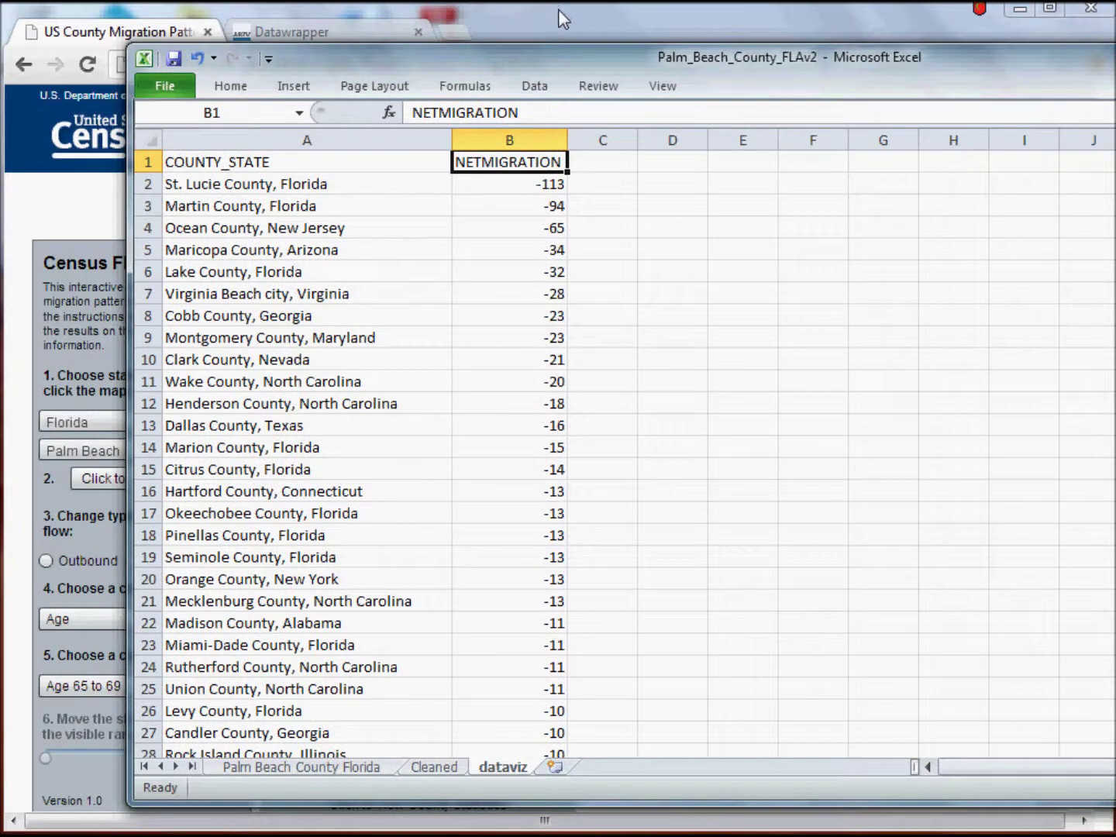
pyautogui.click(558, 10)
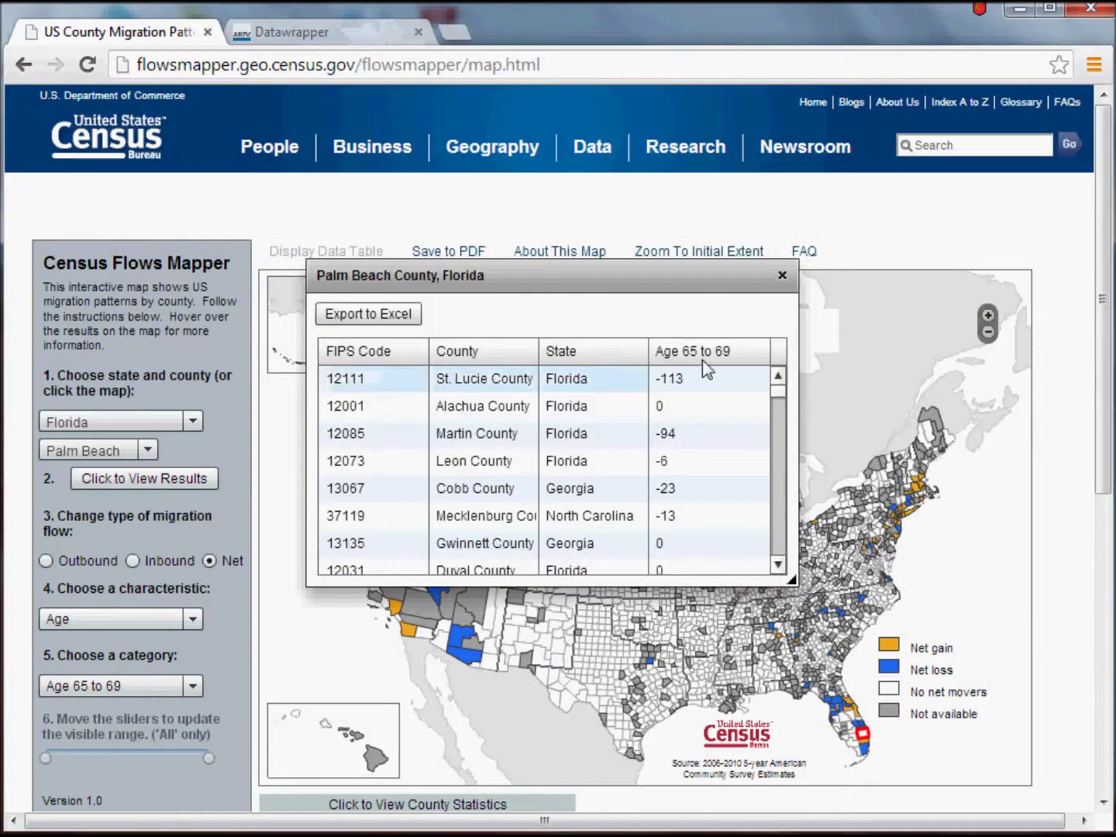
pyautogui.click(782, 276)
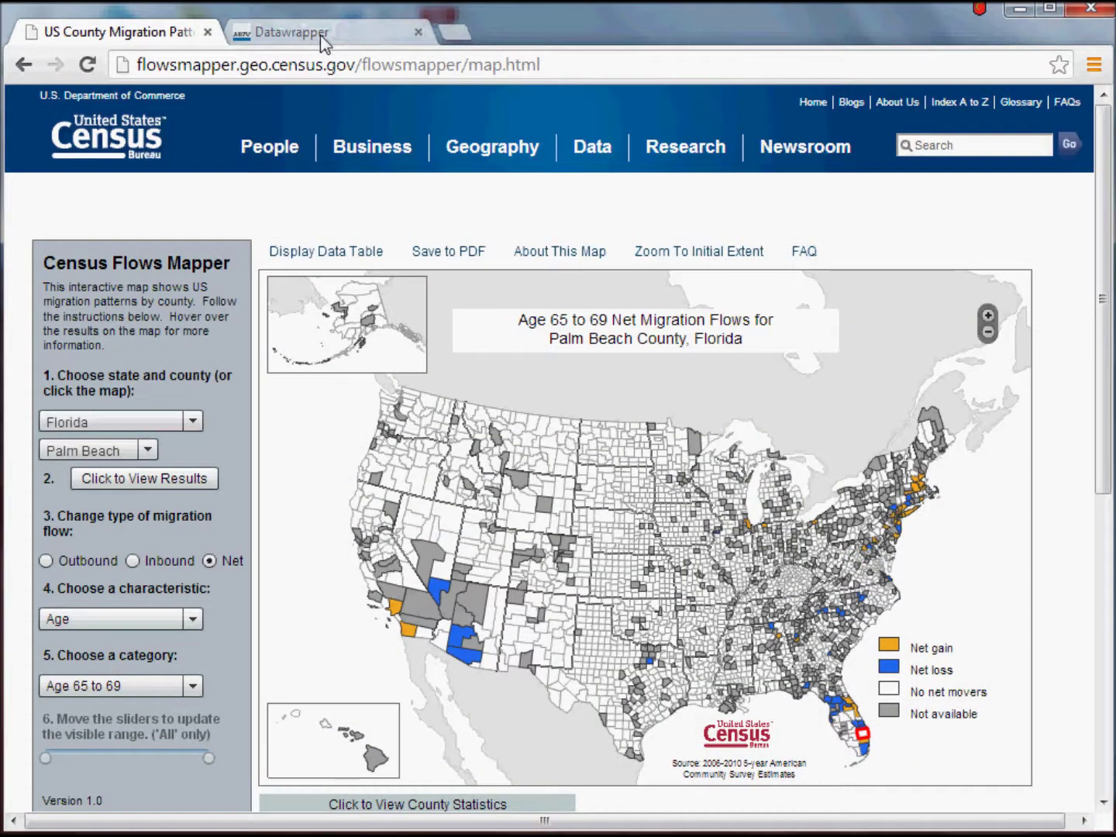
# Step: Switch to the Datawrapper site and look through its home page, including the example charts and tutorial links
pyautogui.click(320, 35)
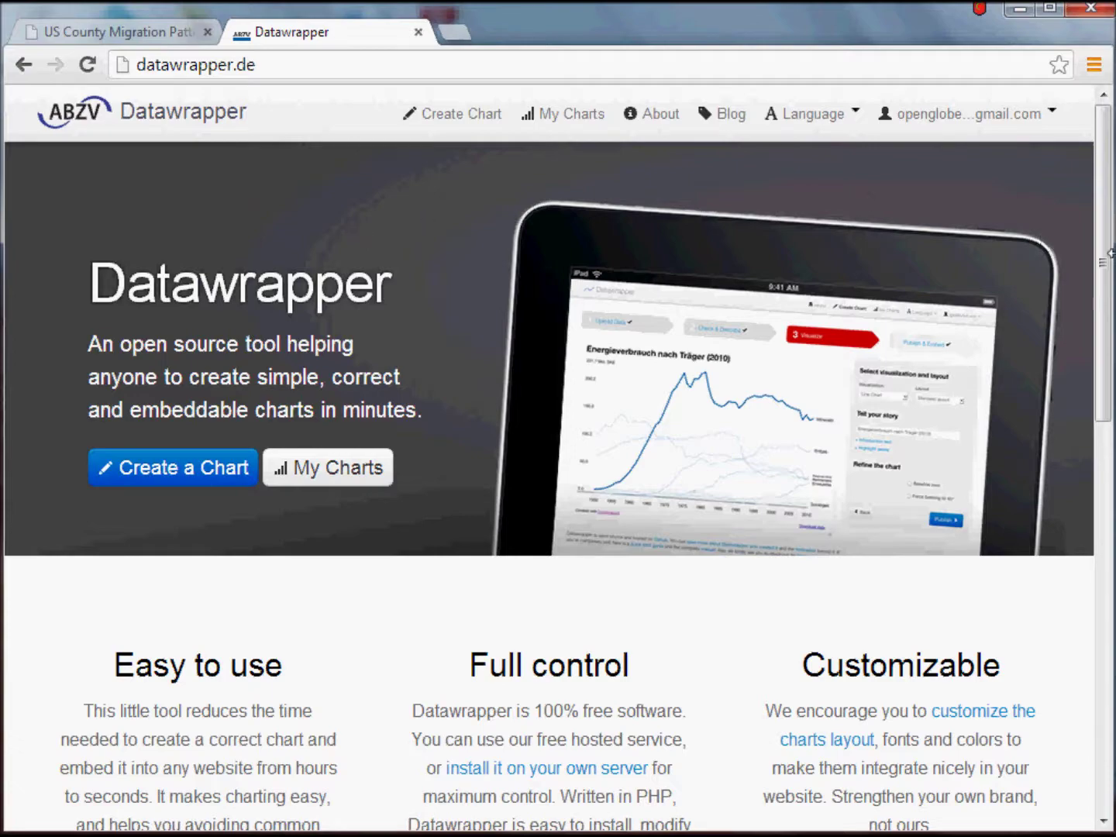
pyautogui.moveTo(1102, 271); pyautogui.dragTo(1102, 657)
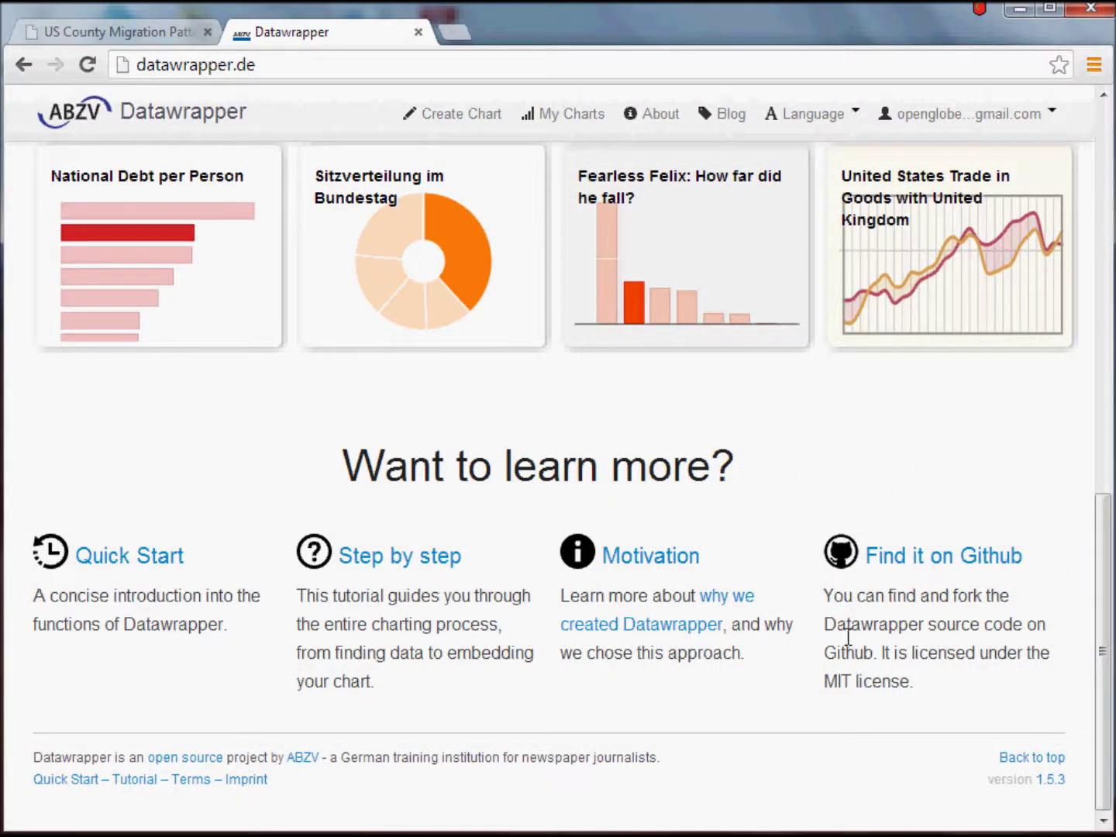
pyautogui.moveTo(1089, 536); pyautogui.dragTo(1086, 395)
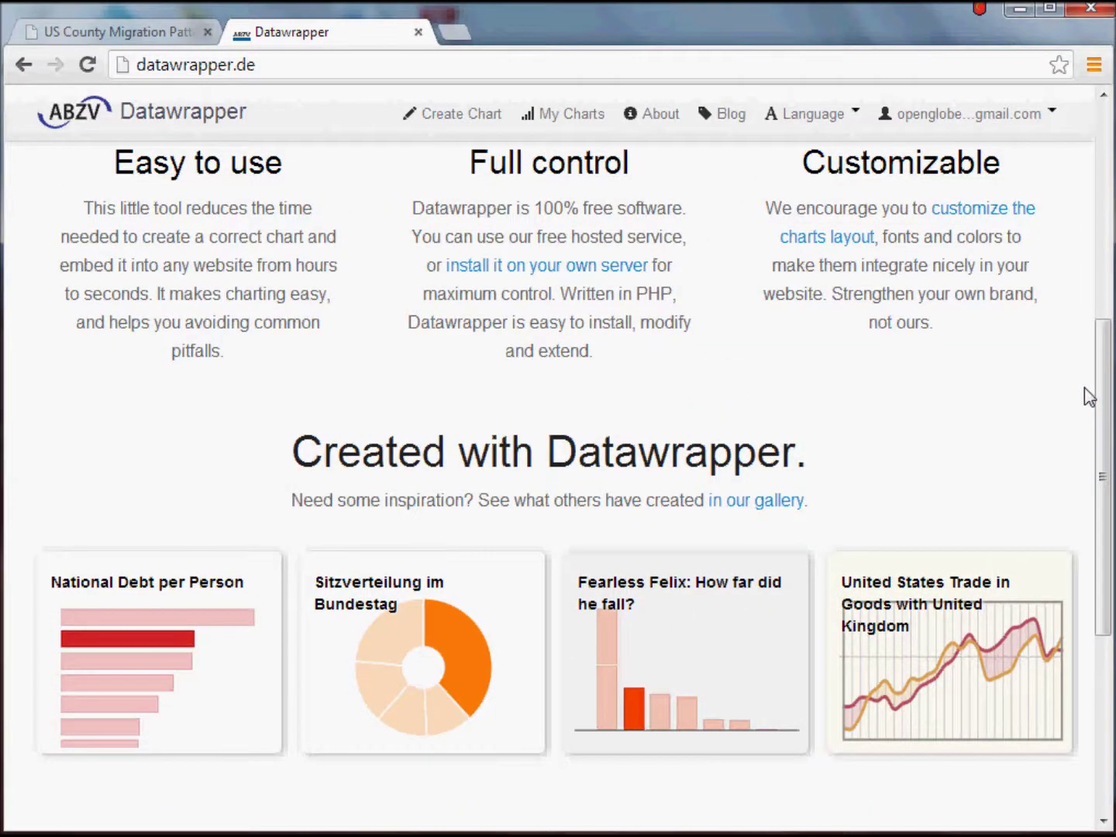
pyautogui.moveTo(1099, 391); pyautogui.dragTo(1098, 142)
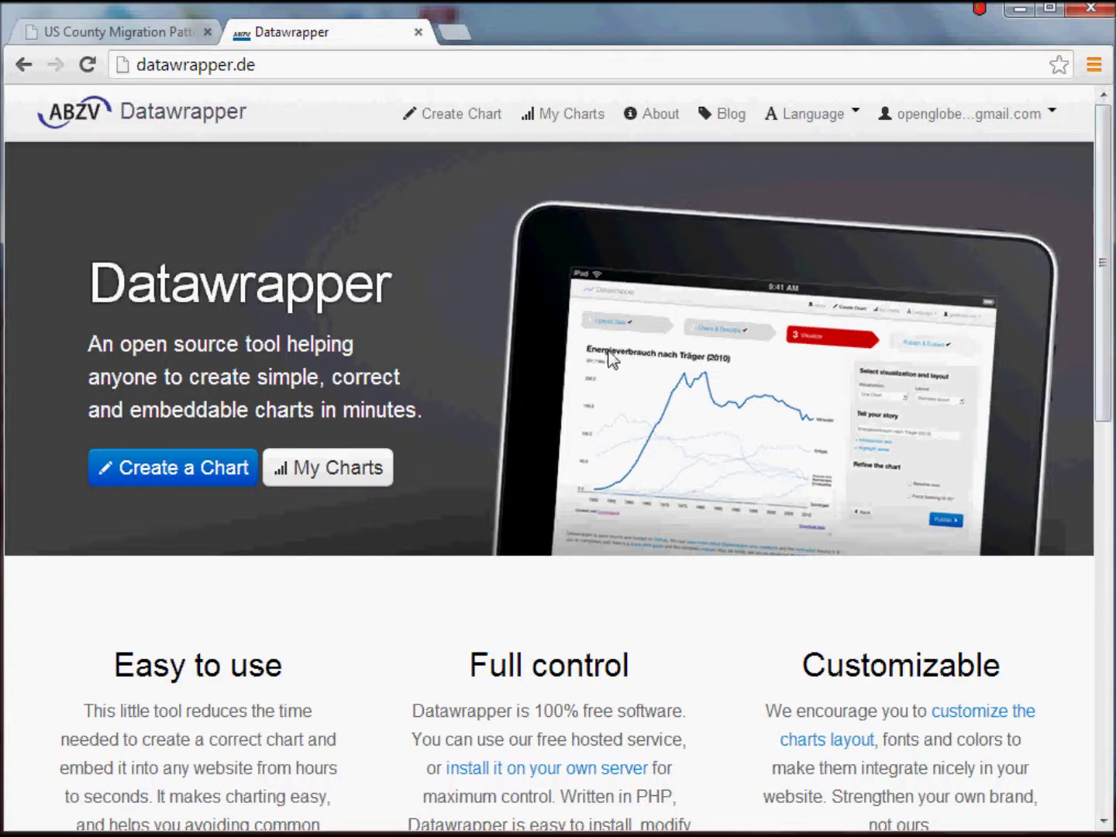
# Step: Start a new Datawrapper chart, and copy all the data of the dataviz sheet in Excel, including the header row
pyautogui.click(456, 125)
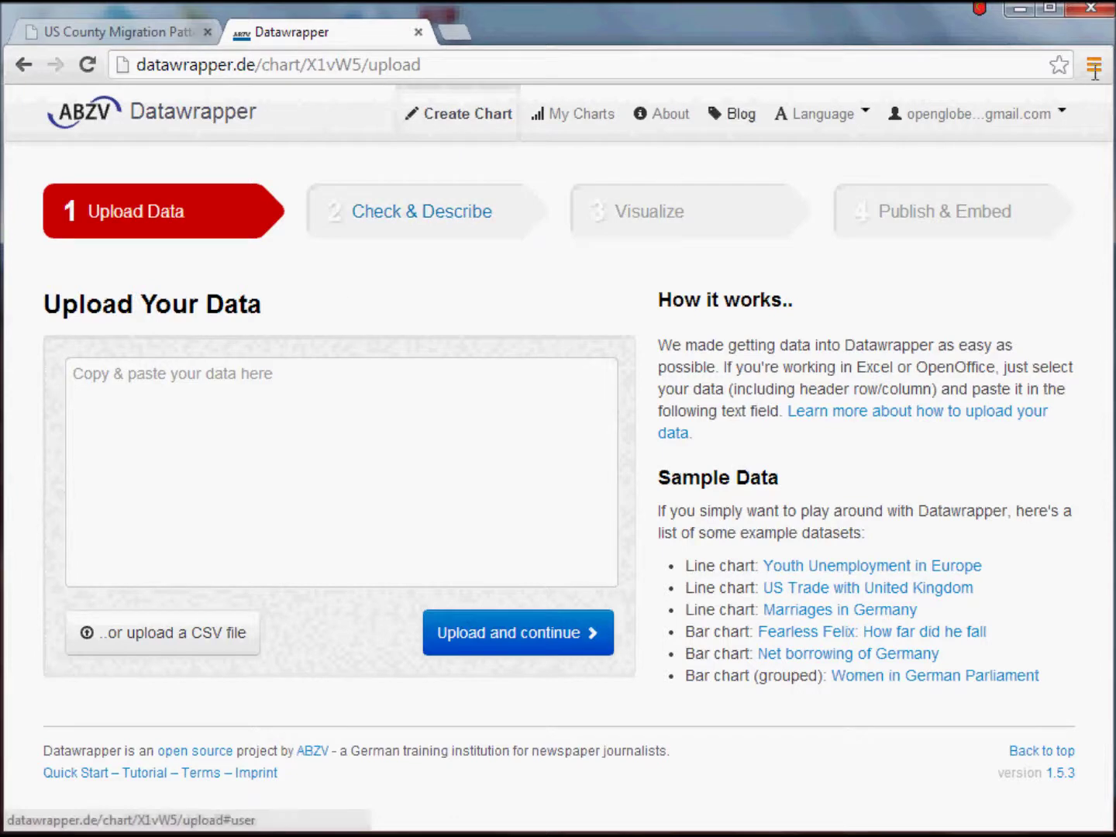
pyautogui.hotkey('alt', 'Tab')
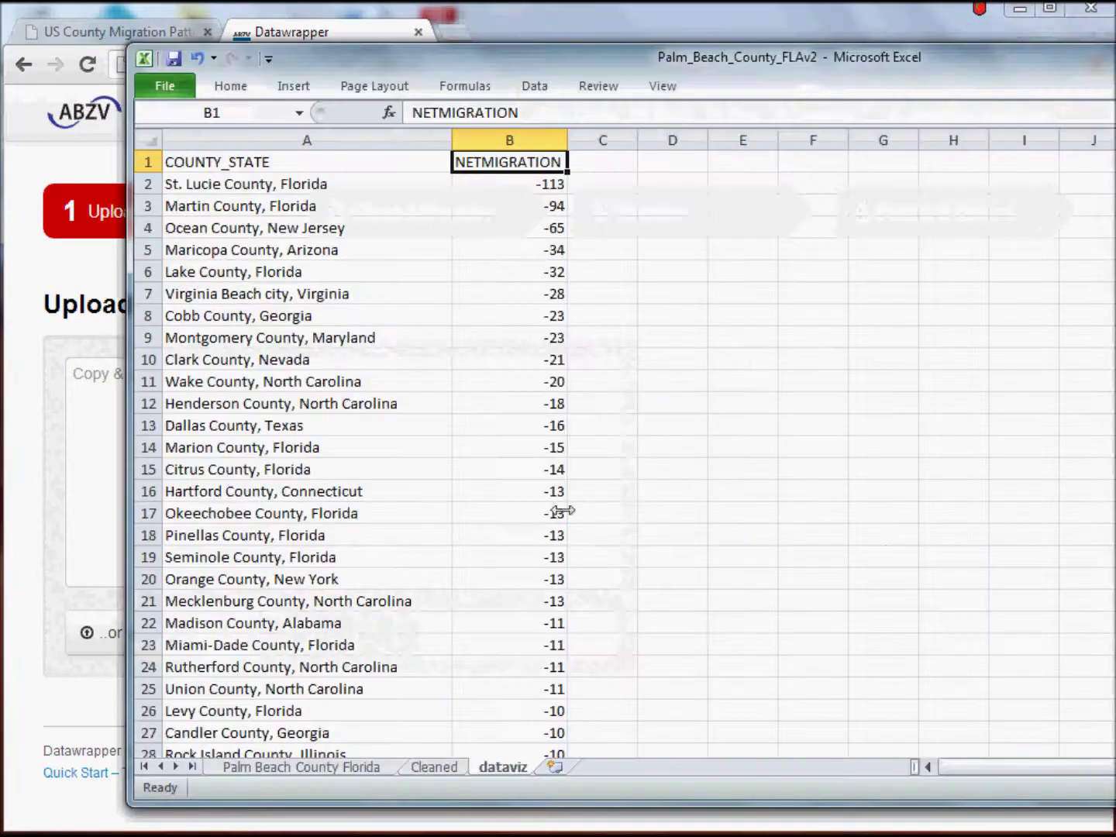
pyautogui.click(305, 171)
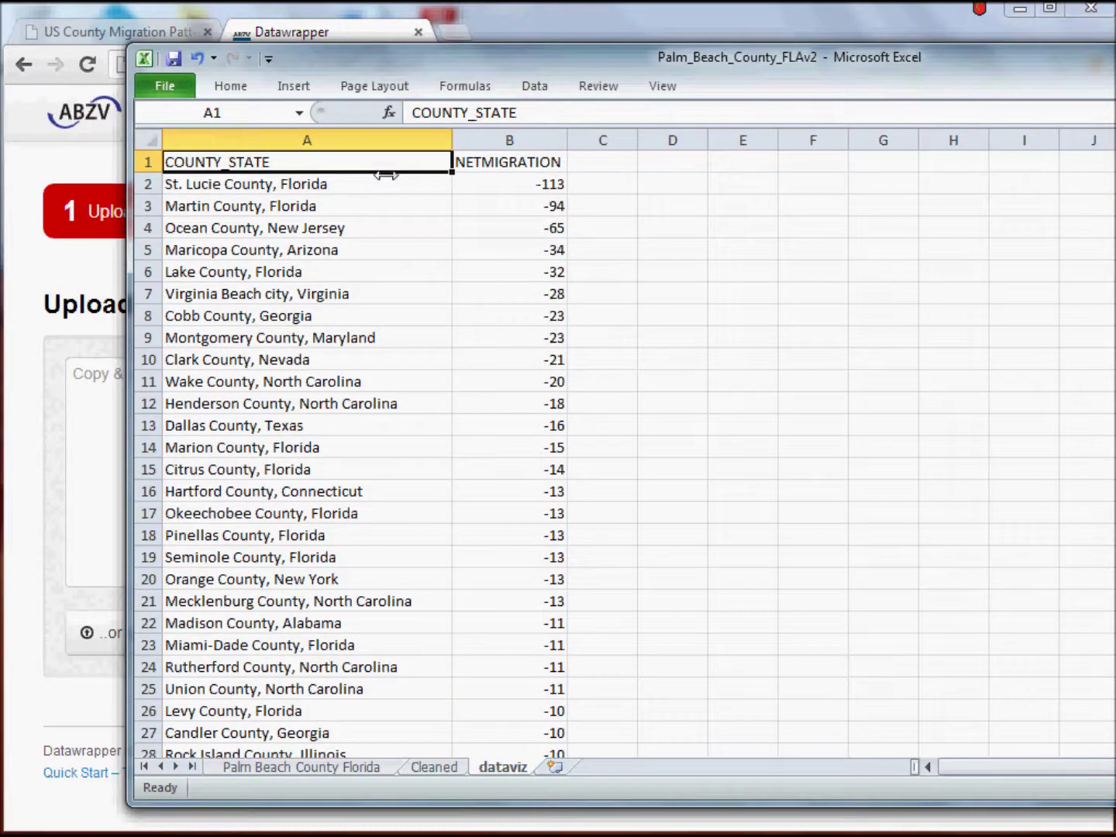
pyautogui.hotkey('ctrl', 'shift', 'End')
pyautogui.hotkey('ctrl', 'c')
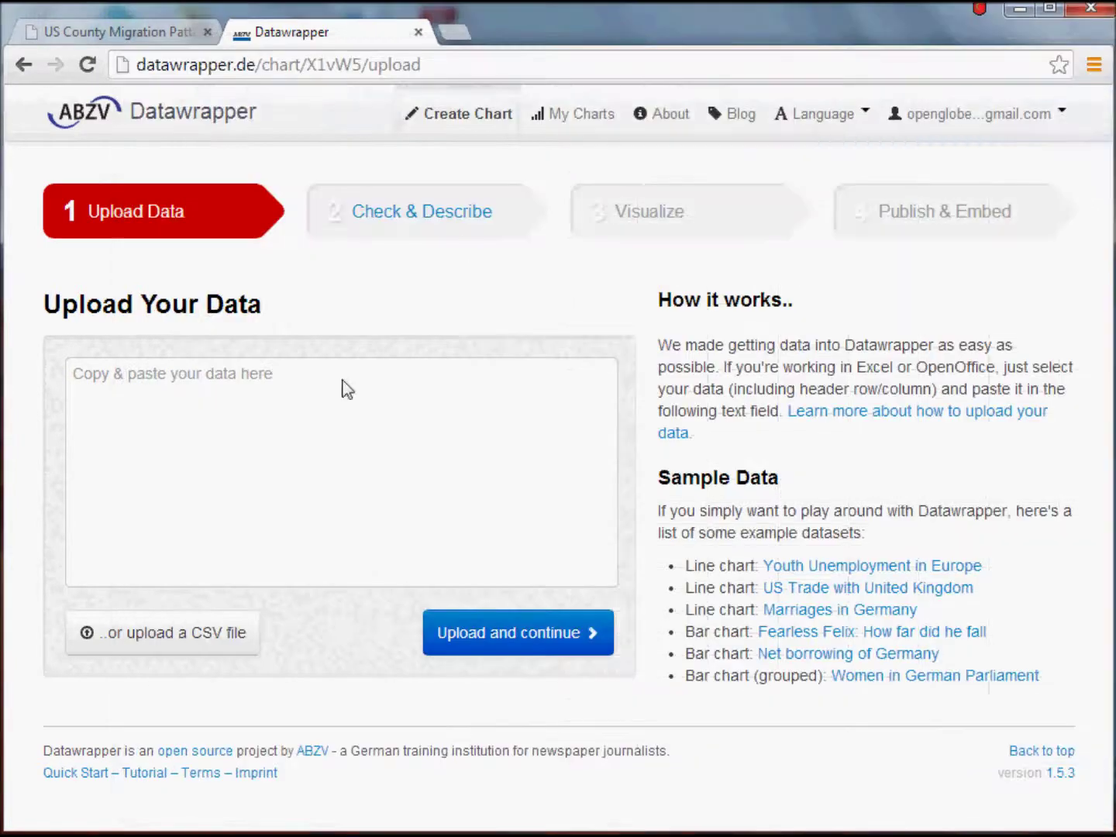
# Step: Paste the copied county migration data into the Datawrapper data field and upload it
pyautogui.click(293, 388)
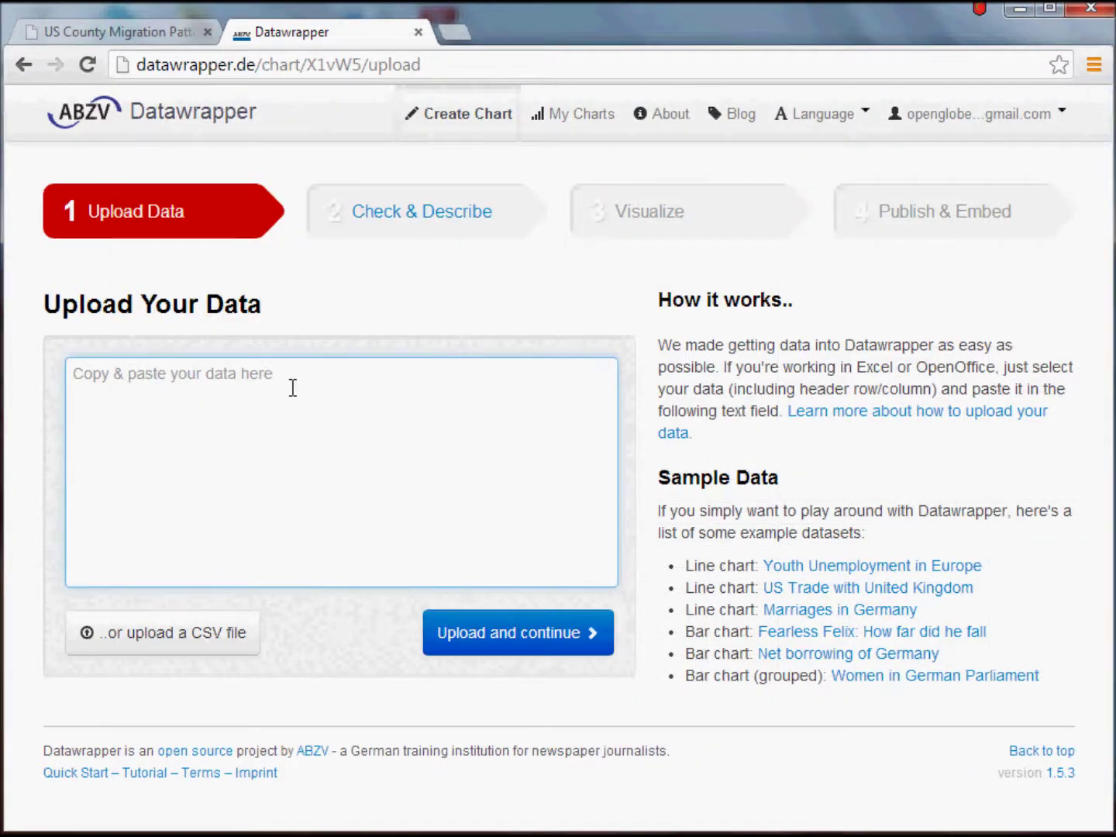
pyautogui.hotkey('ctrl', 'v')
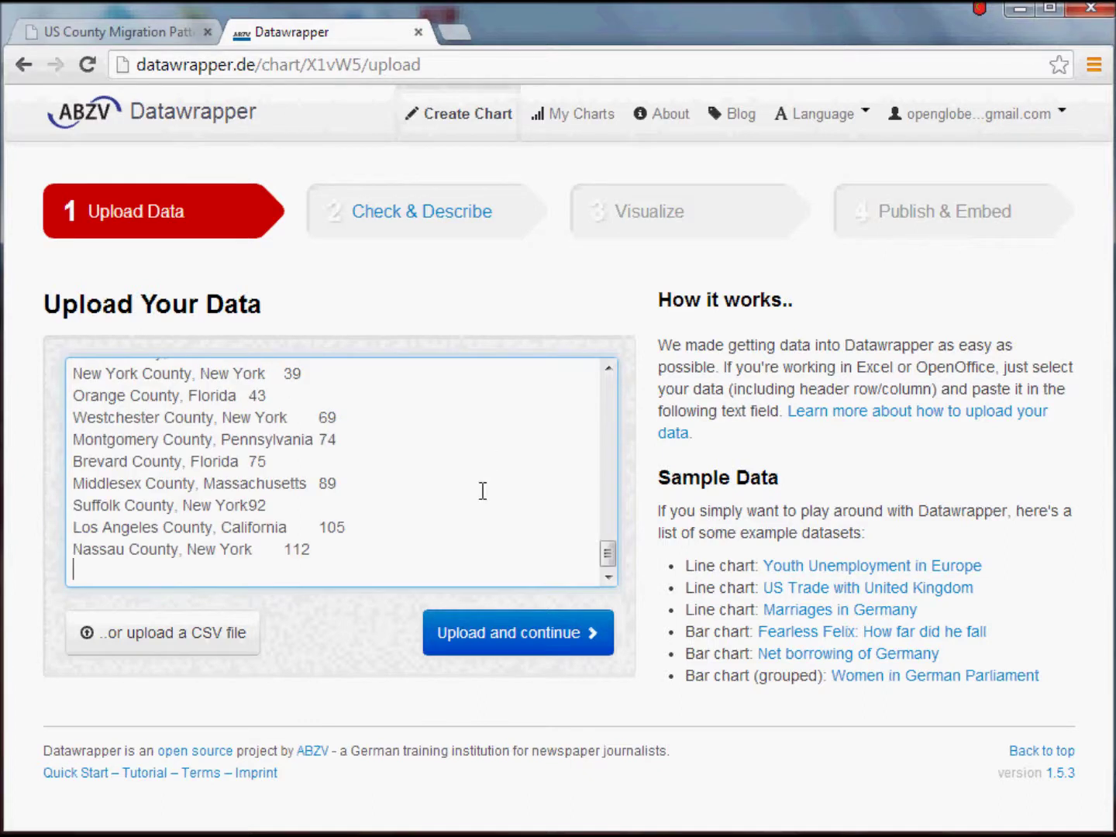
pyautogui.click(534, 639)
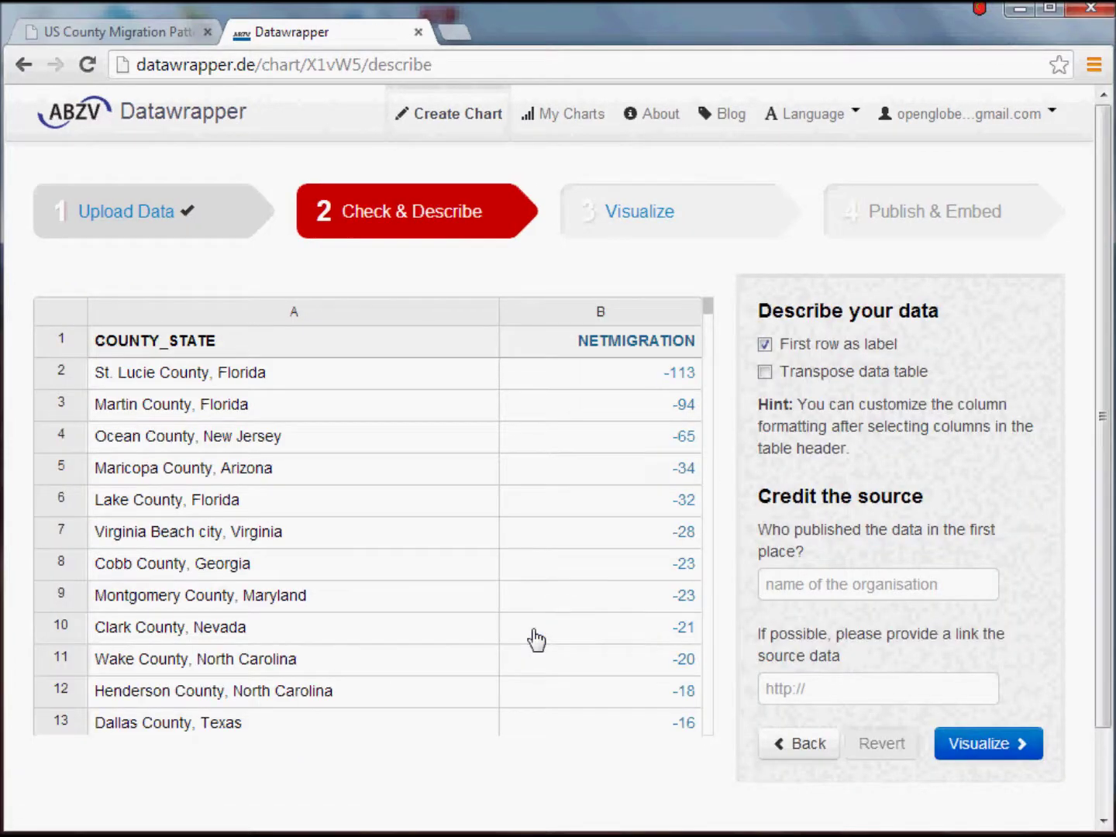
# Step: Credit U.S. Census Bureau as the organisation that published the data
pyautogui.click(813, 587)
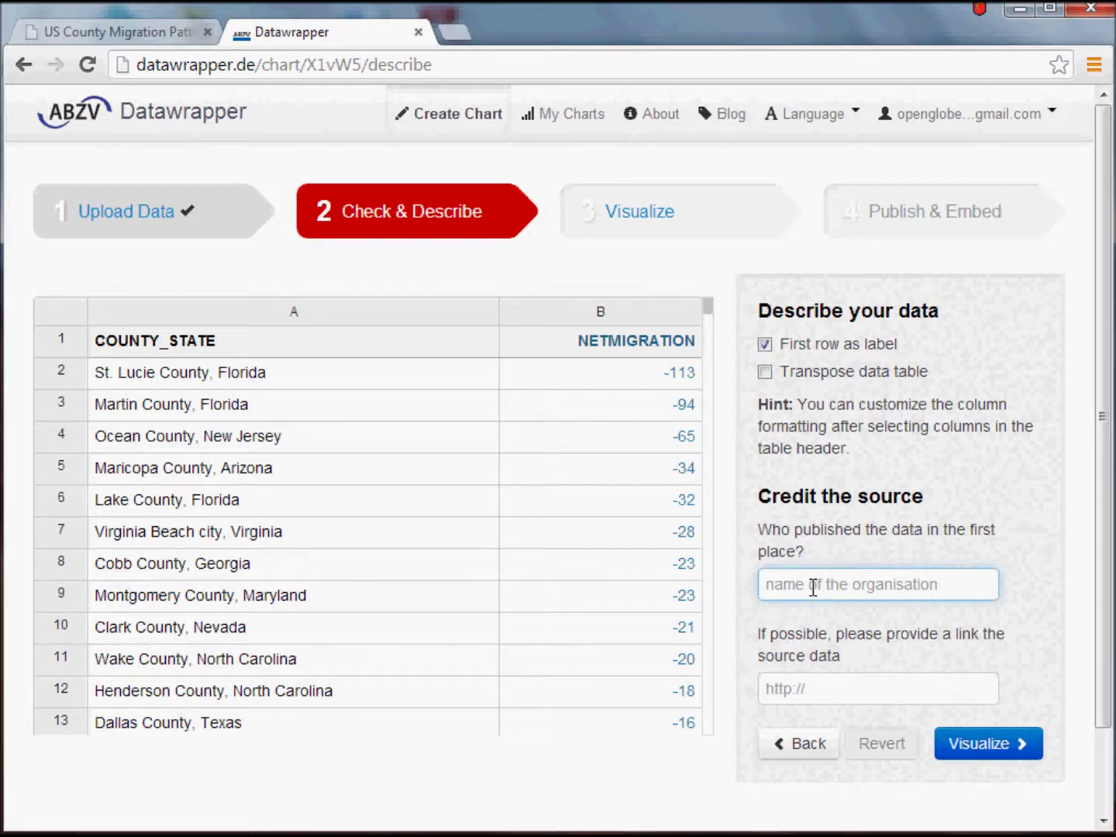
pyautogui.write('S')
pyautogui.press('BackSpace')
pyautogui.write('U.s')
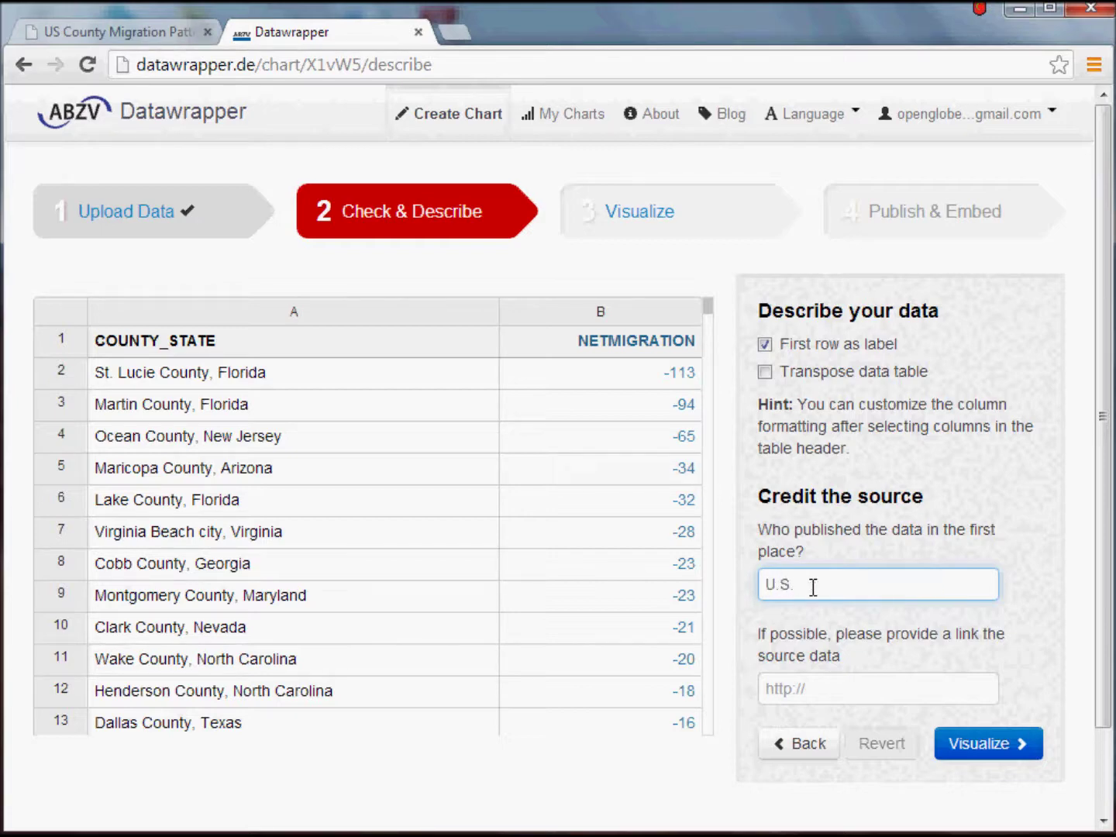
pyautogui.write('. Census Bureau')
# Step: Copy the Census Flows Mapper start page address, flowsmapper.geo.census.gov/flowsmapper/flowsmapper.html, and enter it as the source data link in Datawrapper
pyautogui.click(867, 679)
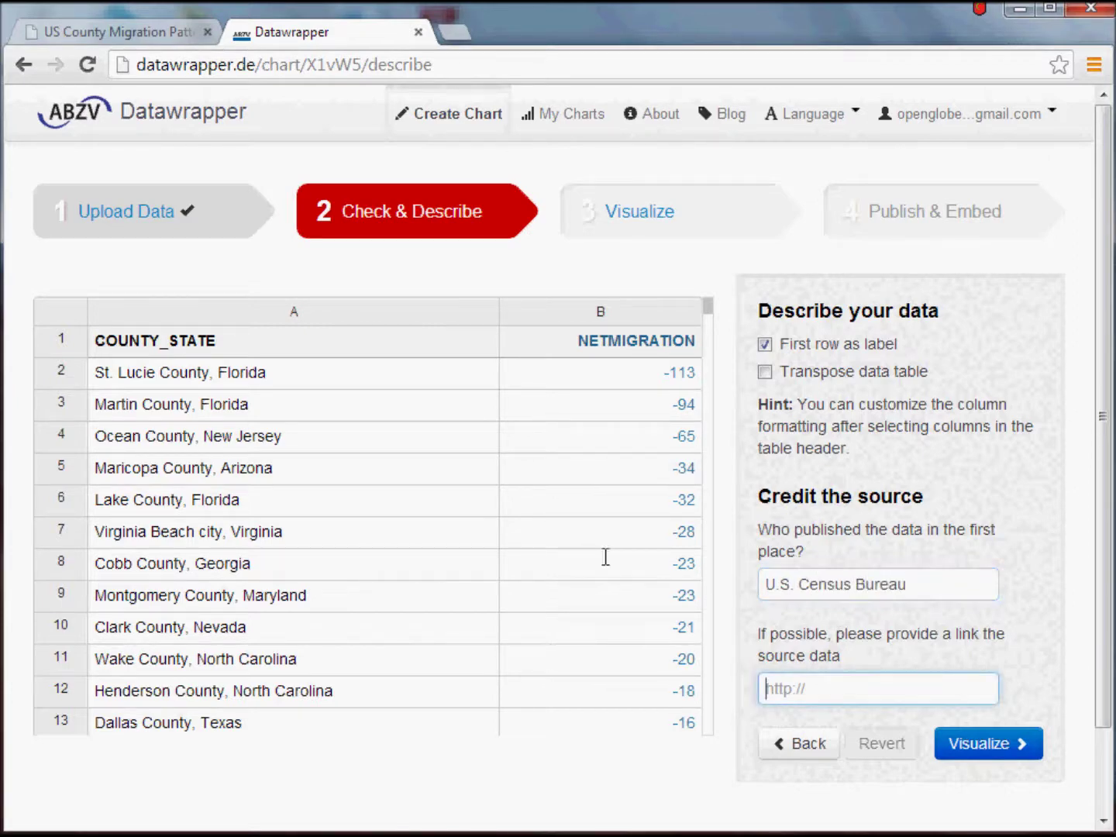
pyautogui.click(143, 31)
pyautogui.click(24, 68)
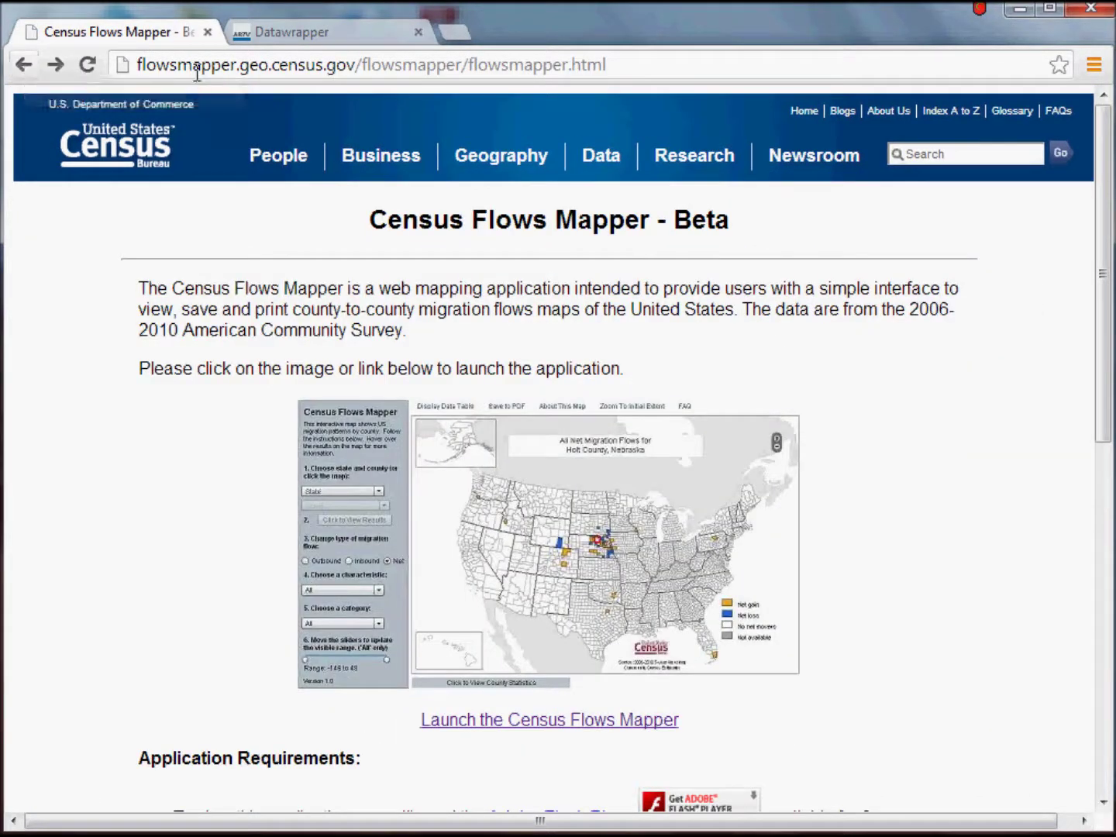
pyautogui.click(201, 67)
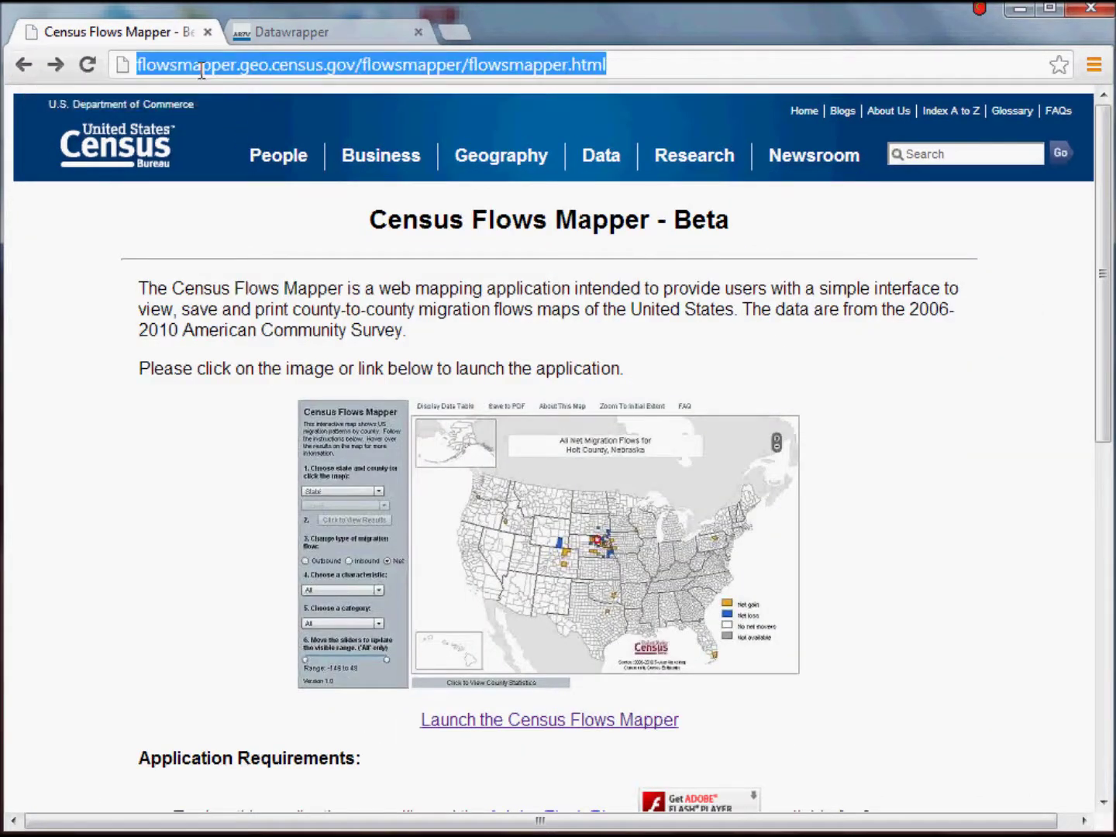
pyautogui.click(318, 32)
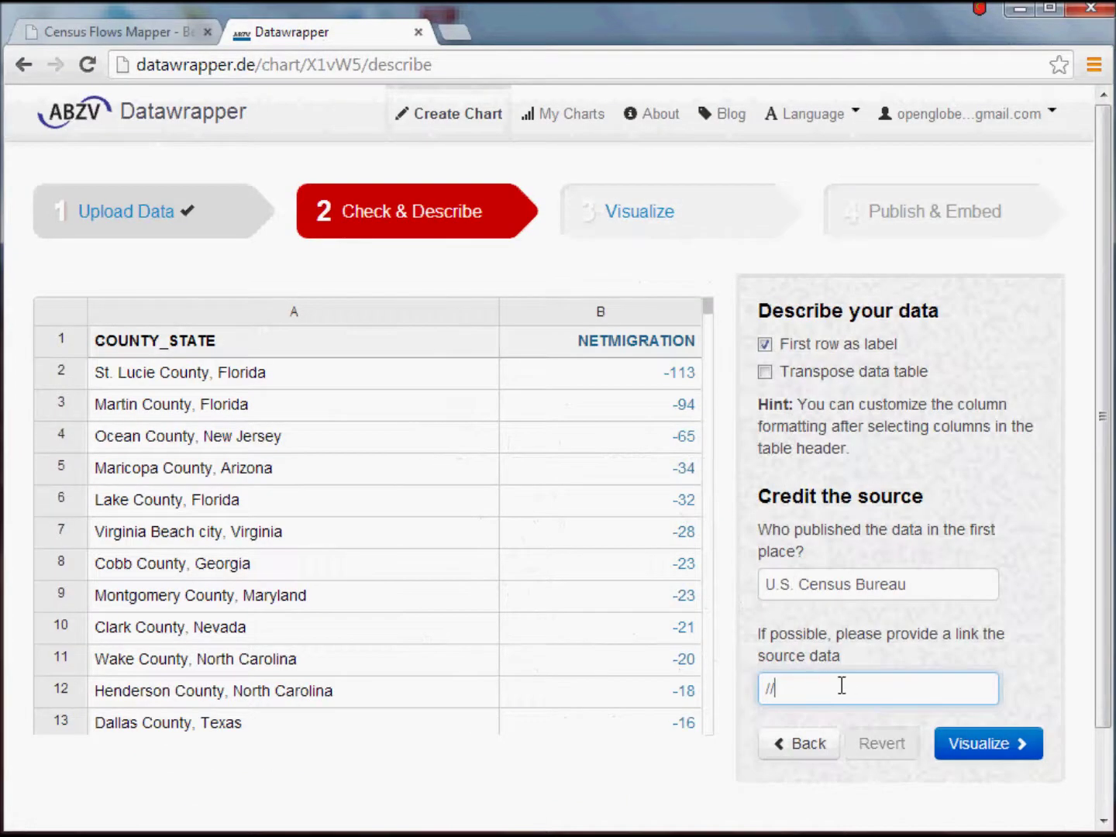
pyautogui.moveTo(836, 687); pyautogui.dragTo(704, 679)
pyautogui.hotkey('ctrl', 'v')
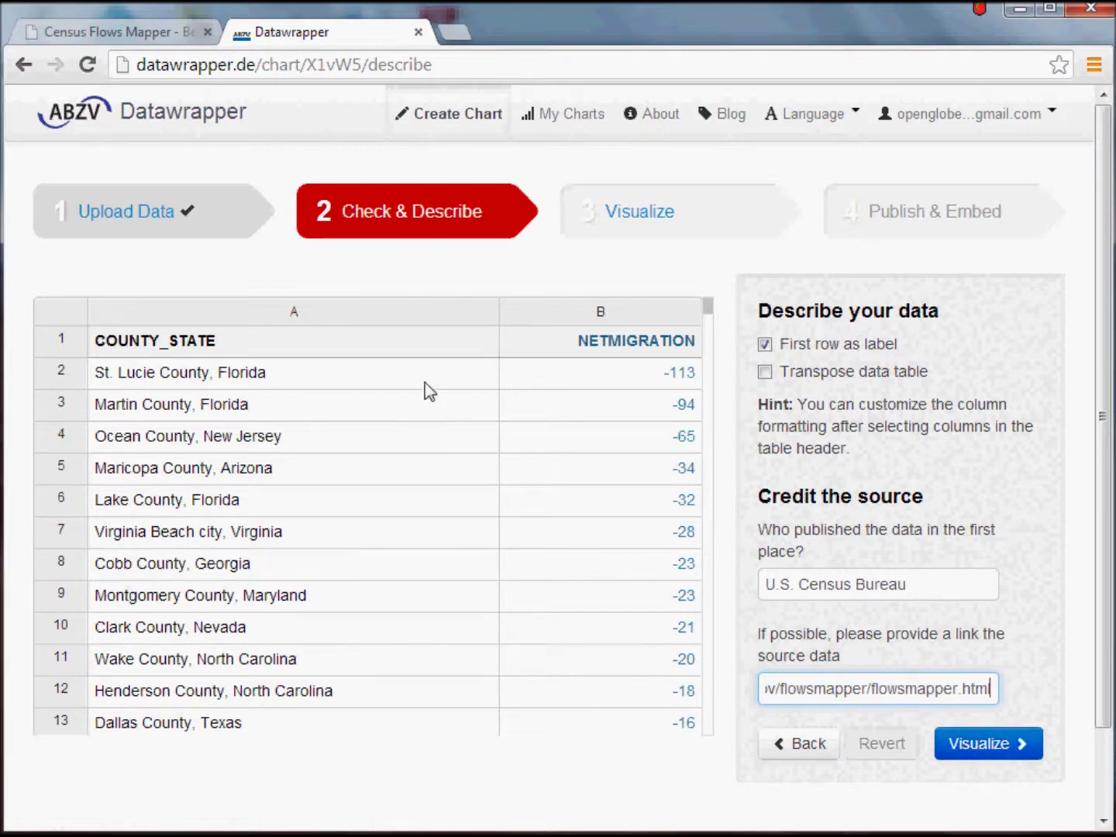
# Step: Proceed to visualizing the data as a bar chart and enable a different color for negative values
pyautogui.click(990, 756)
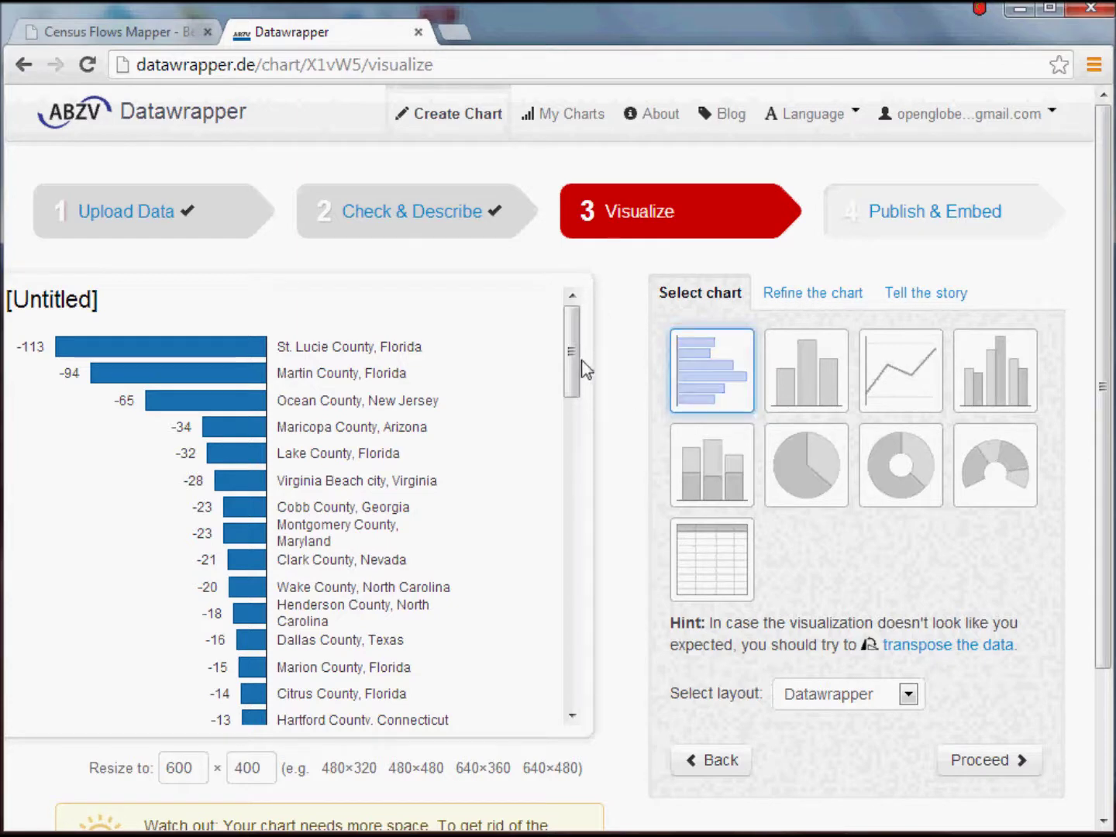
pyautogui.click(908, 695)
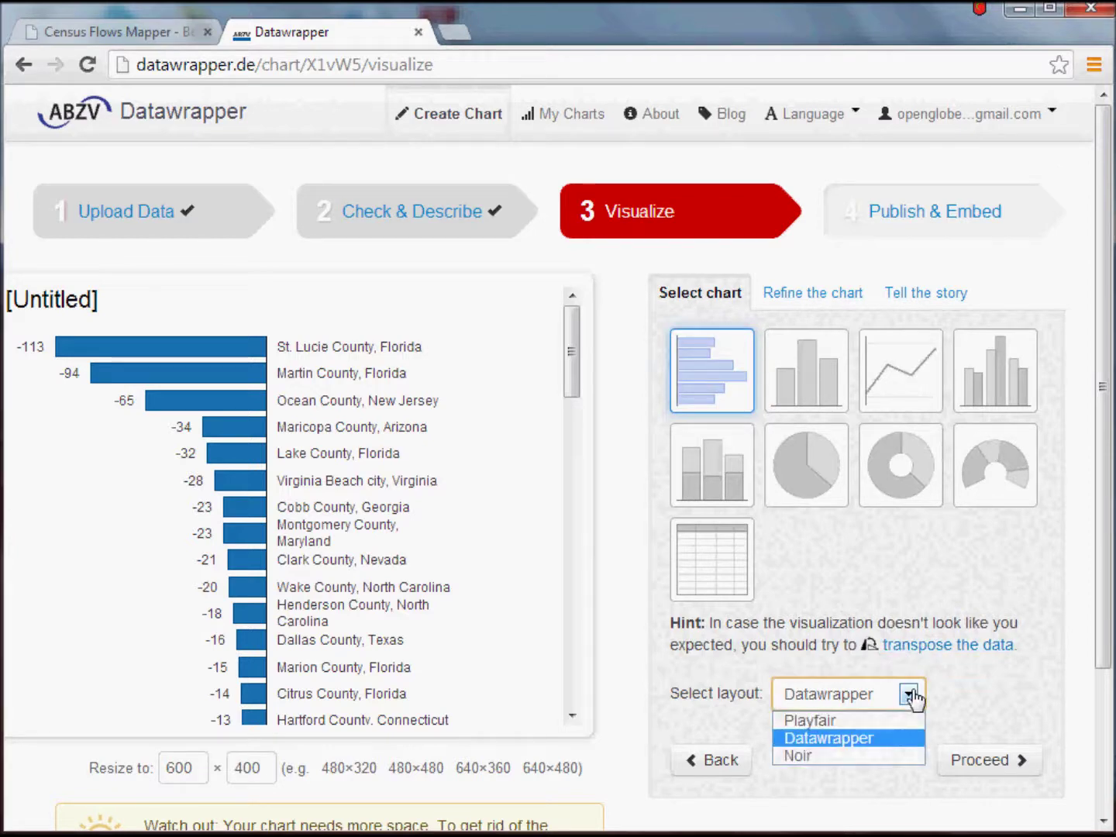
pyautogui.click(910, 696)
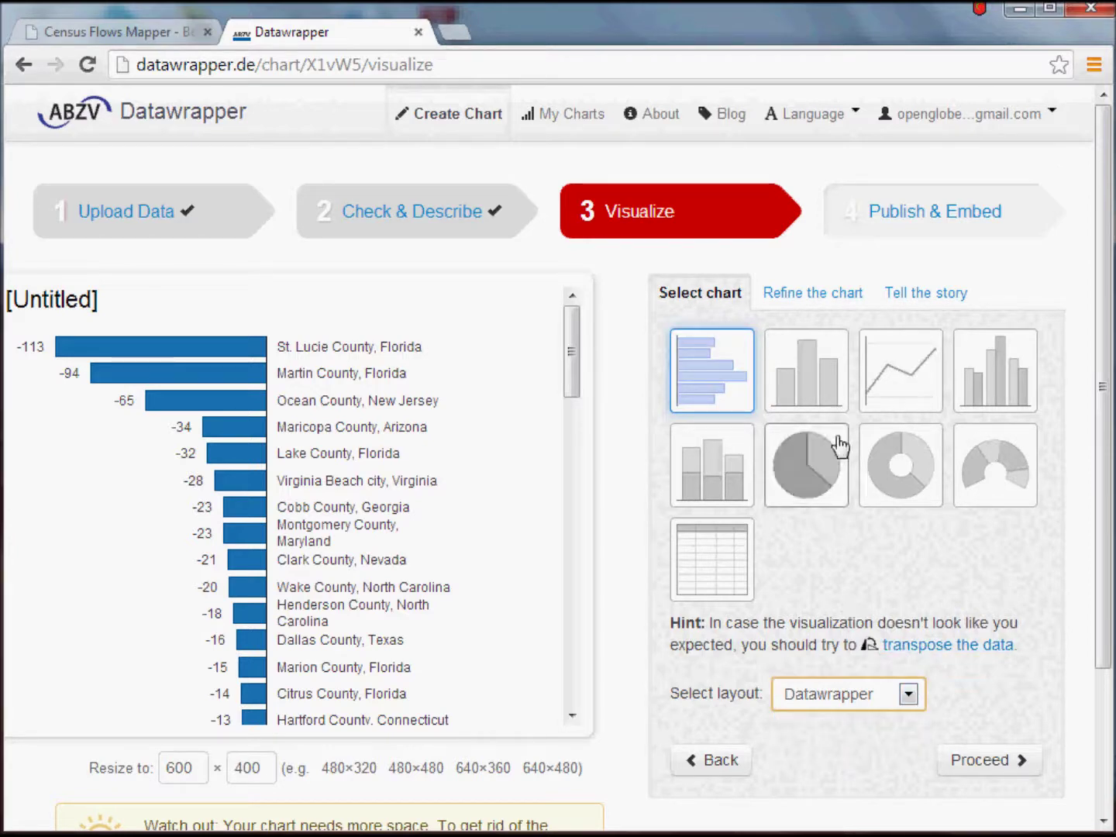
pyautogui.click(809, 303)
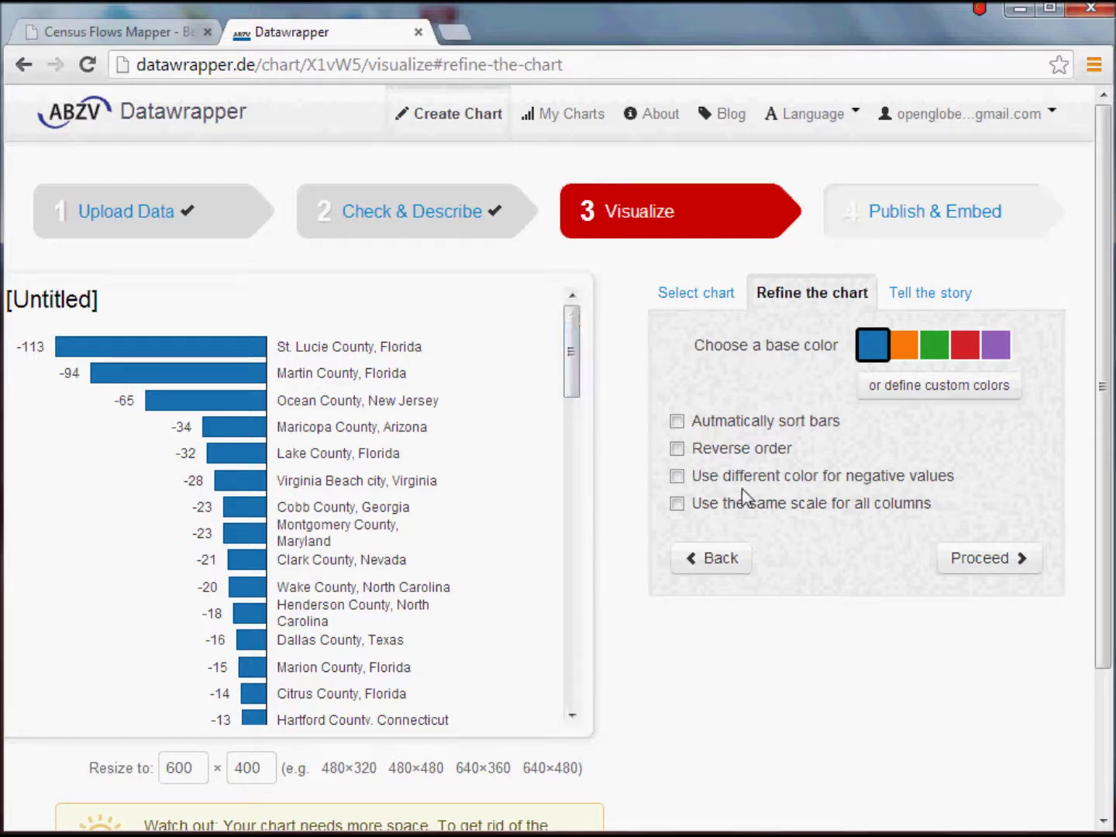
pyautogui.click(677, 478)
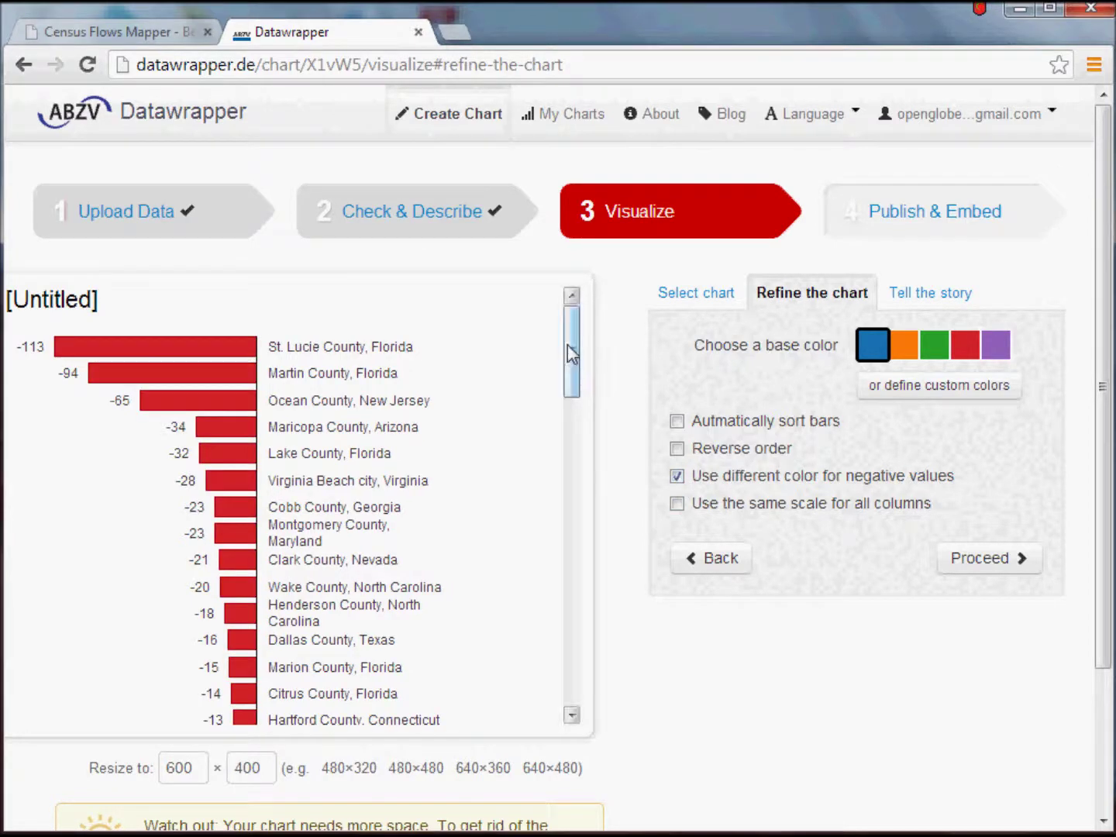
# Step: Title the chart "Net Migration to Palm Beach County, FL" in its story settings
pyautogui.moveTo(576, 353)
pyautogui.mouseDown()
pyautogui.moveTo(573, 675)
pyautogui.moveTo(577, 339)
pyautogui.mouseUp()
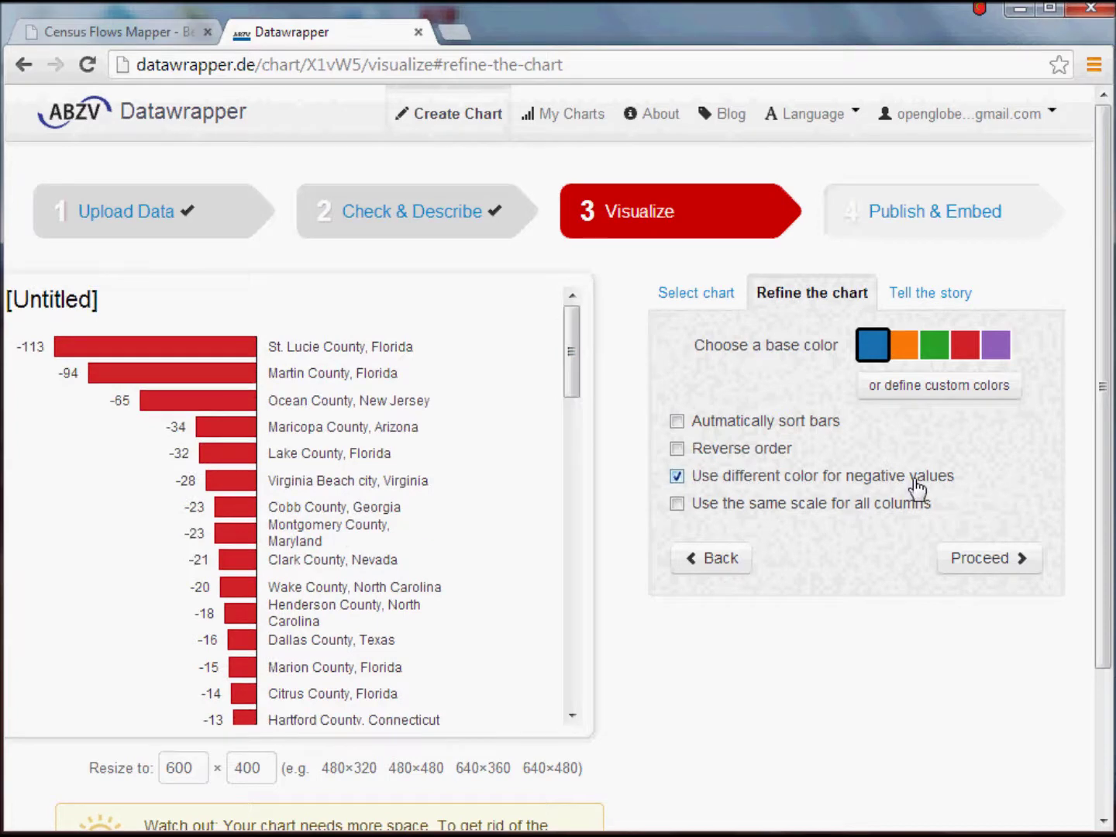
pyautogui.click(924, 298)
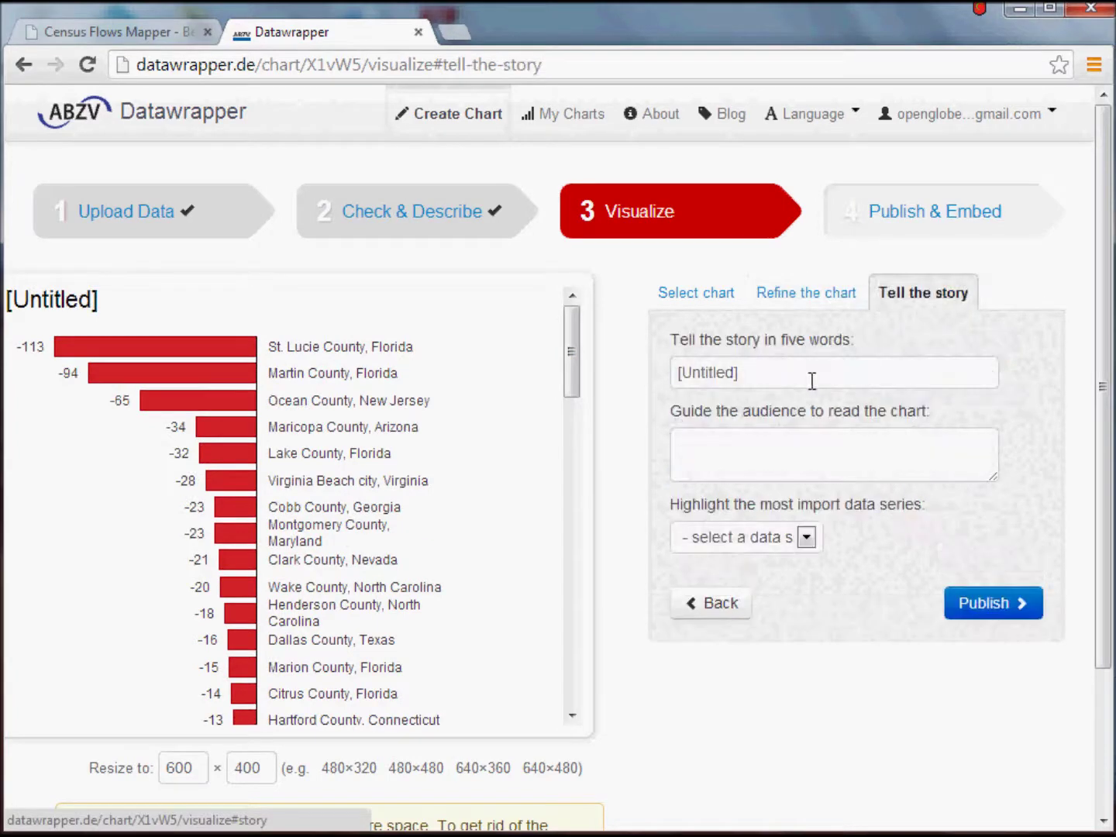
pyautogui.moveTo(798, 373); pyautogui.dragTo(563, 367)
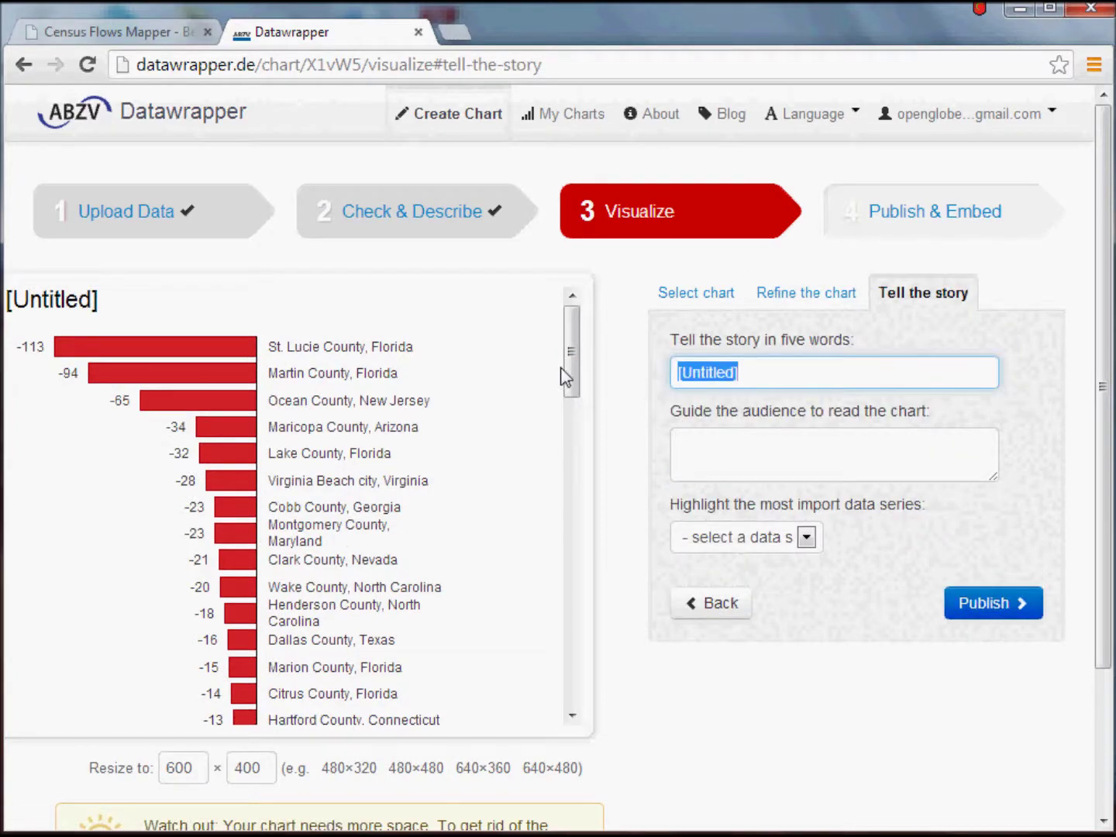
pyautogui.write('N')
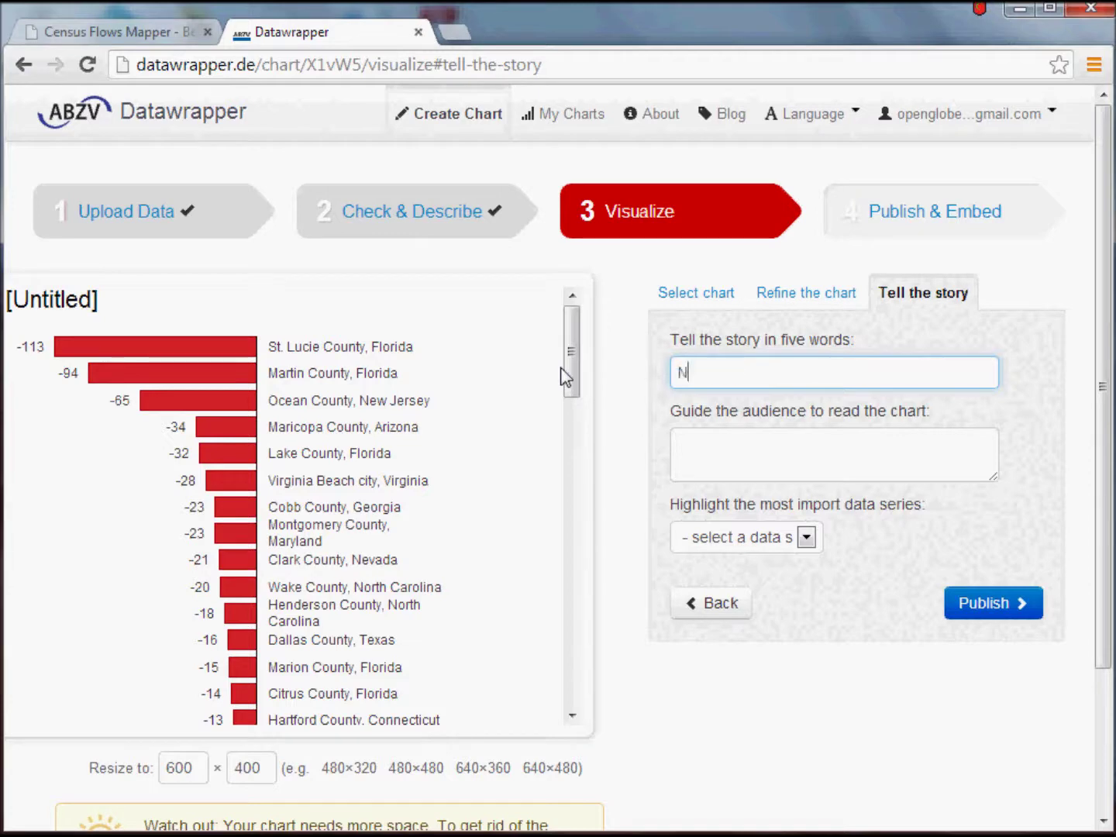
pyautogui.write('et Migration')
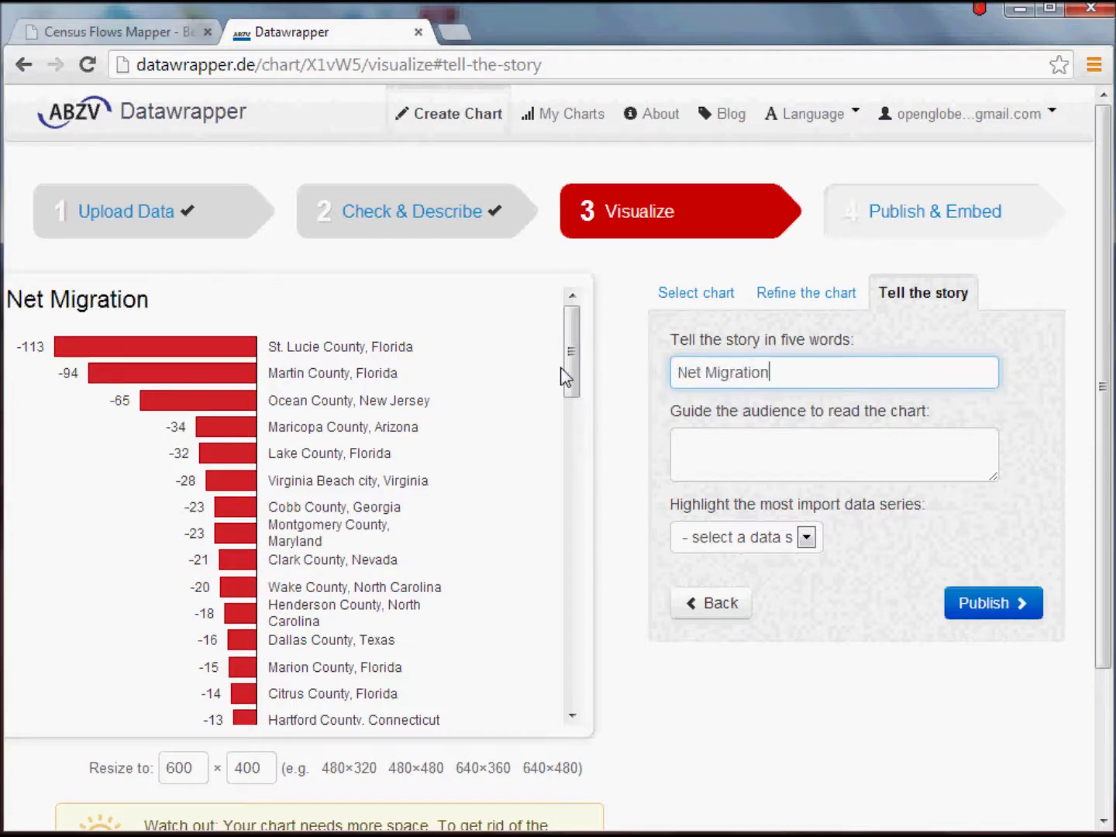
pyautogui.write(' to Palm B')
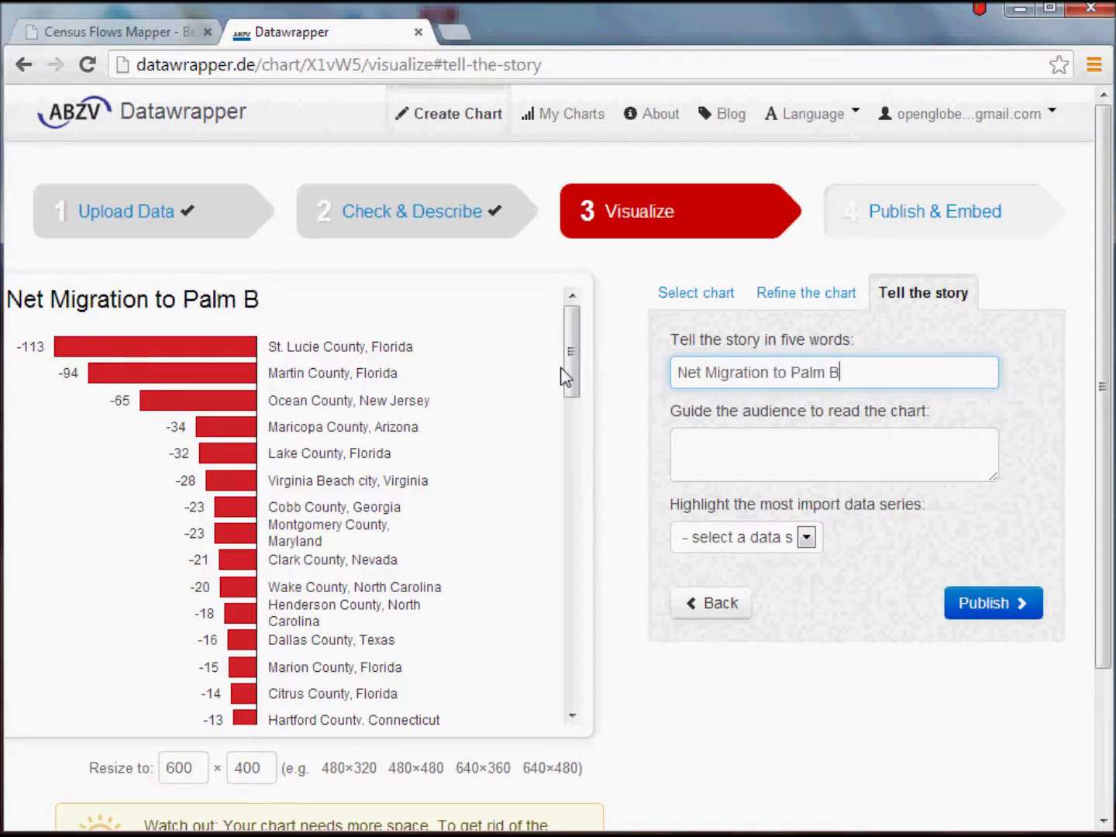
pyautogui.write('each County, FL')
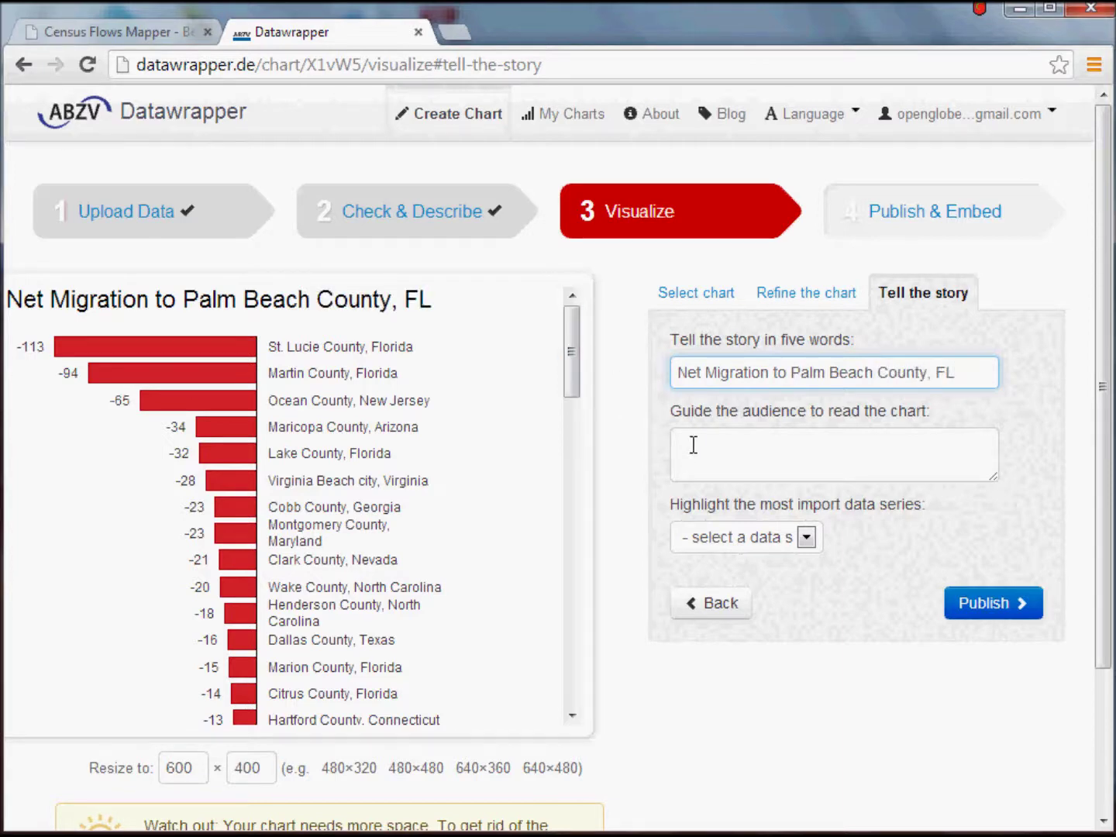
# Step: Highlight Ocean County, New Jersey as the most important data series and publish the chart
pyautogui.click(806, 541)
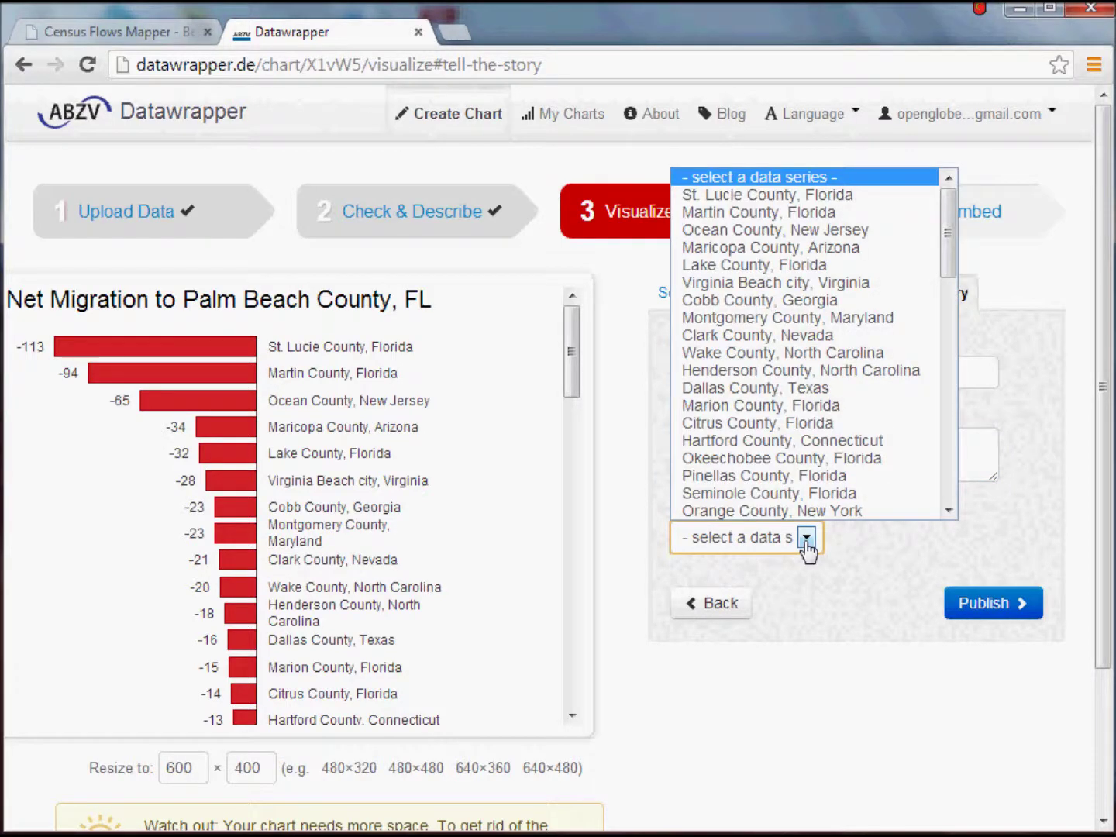
pyautogui.click(810, 230)
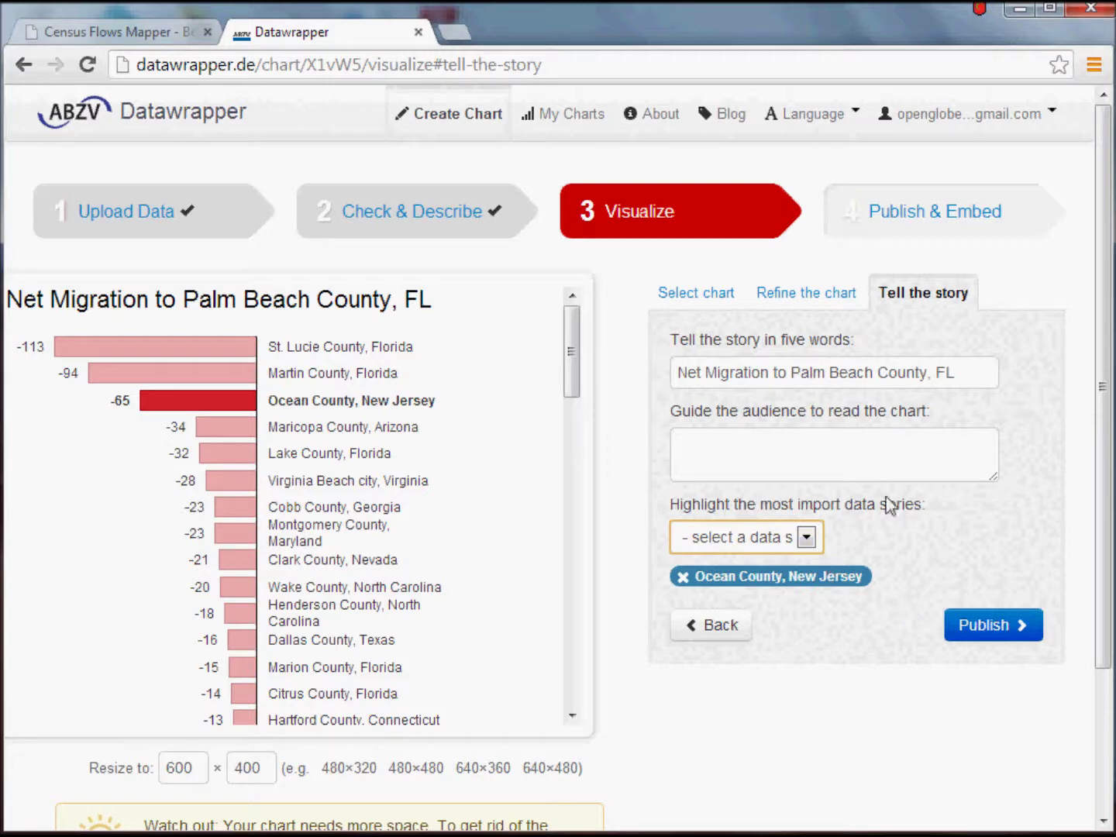
pyautogui.click(1001, 627)
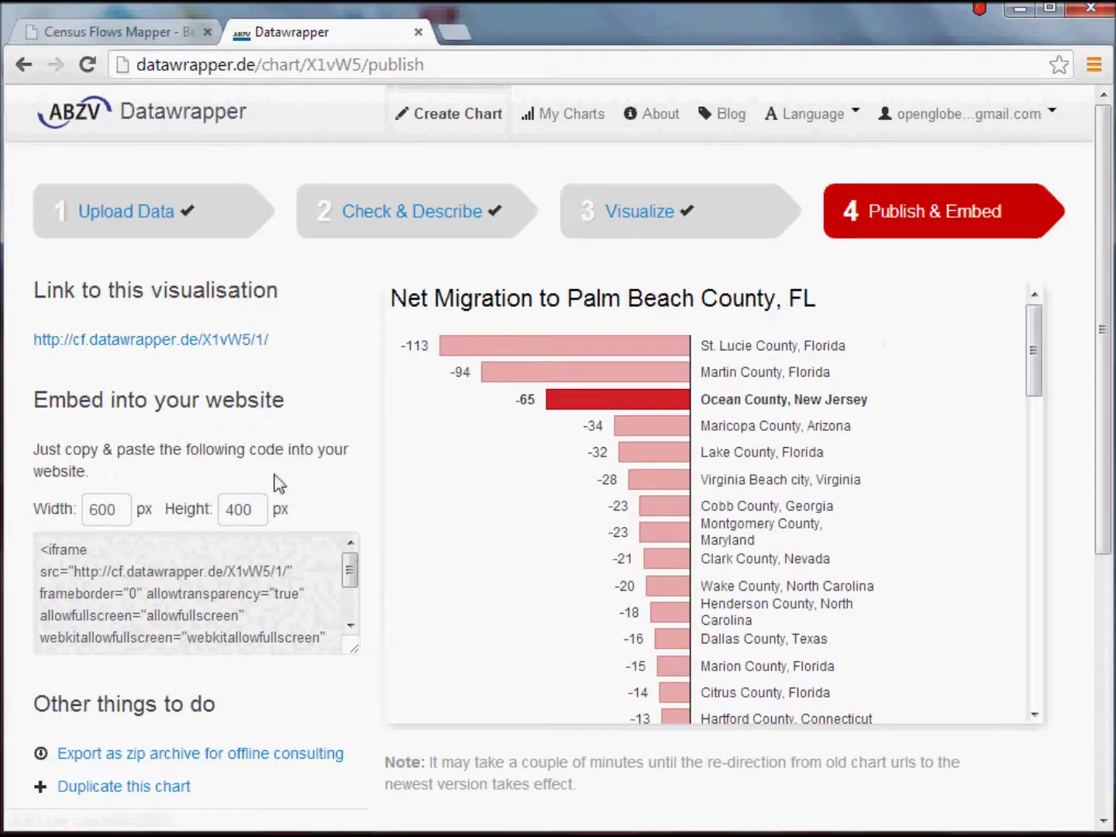
# Step: Select the website embed code of the published chart and look through it to its end
pyautogui.click(42, 553)
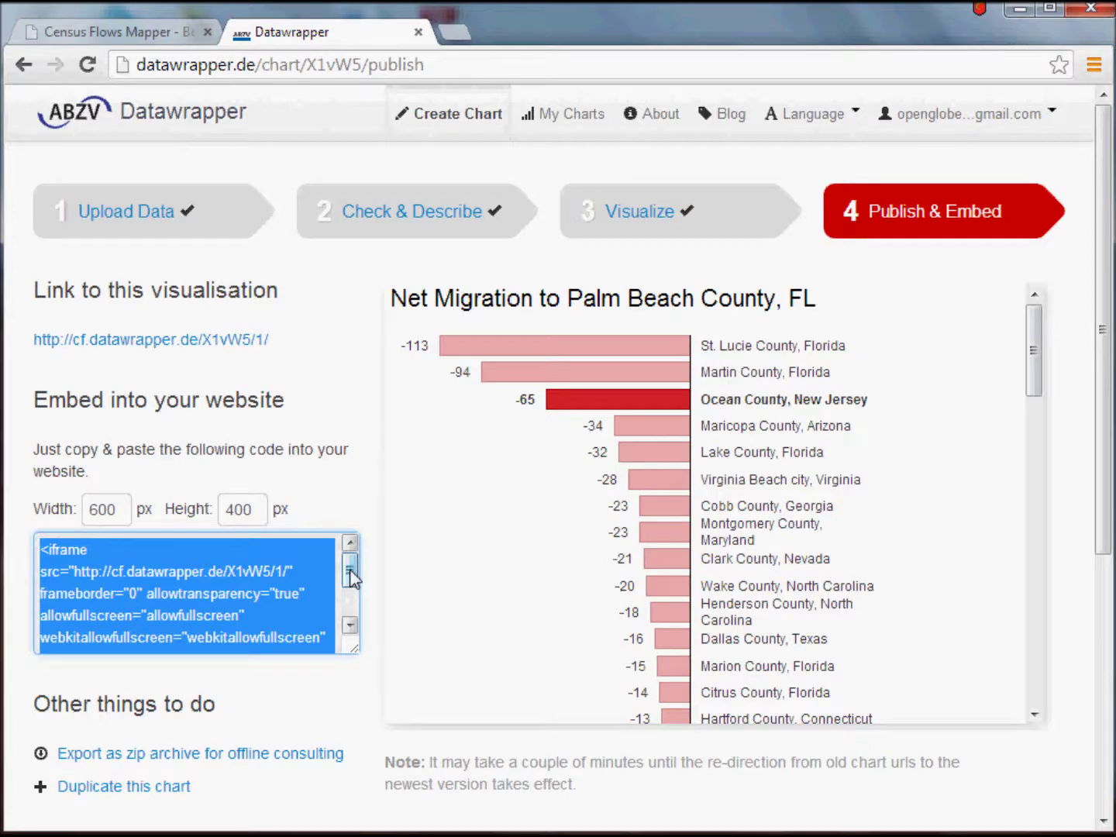
pyautogui.moveTo(350, 568); pyautogui.dragTo(350, 608)
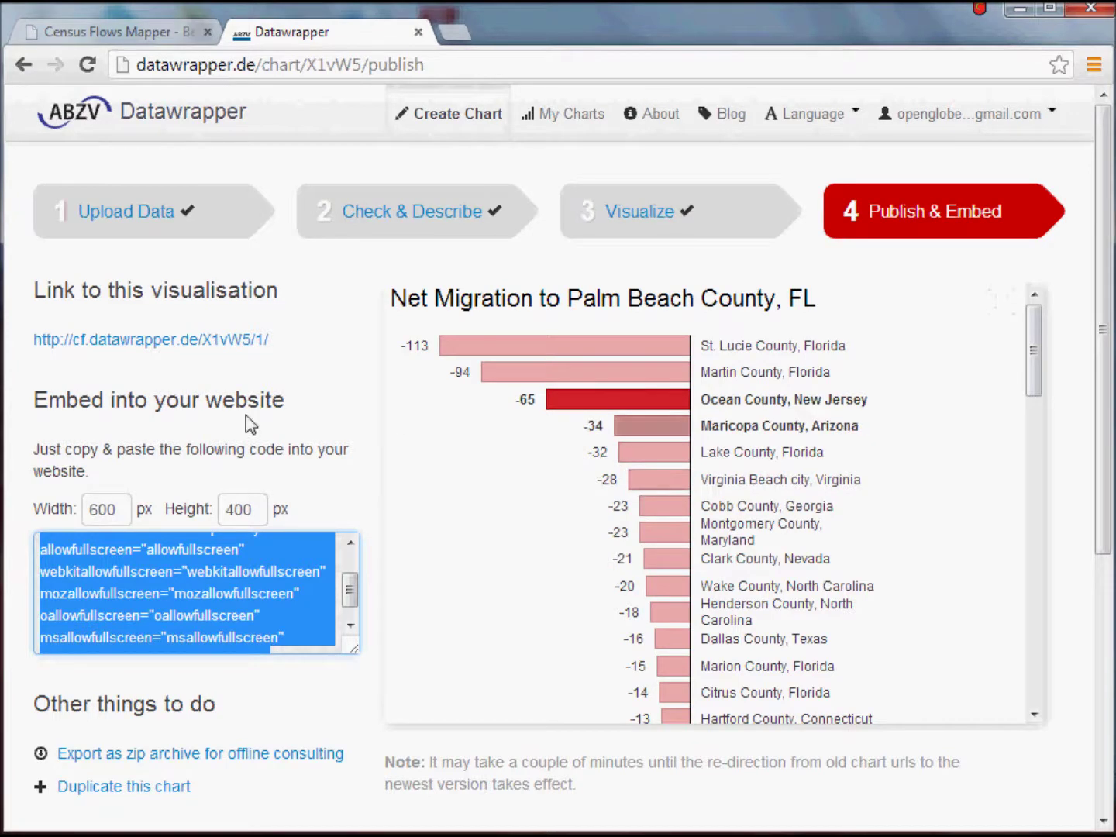
# Step: View the published chart through its visualisation link in a new tab down to the source credit, and return to the Datawrapper publishing page
pyautogui.middleClick(190, 348)
pyautogui.click(498, 35)
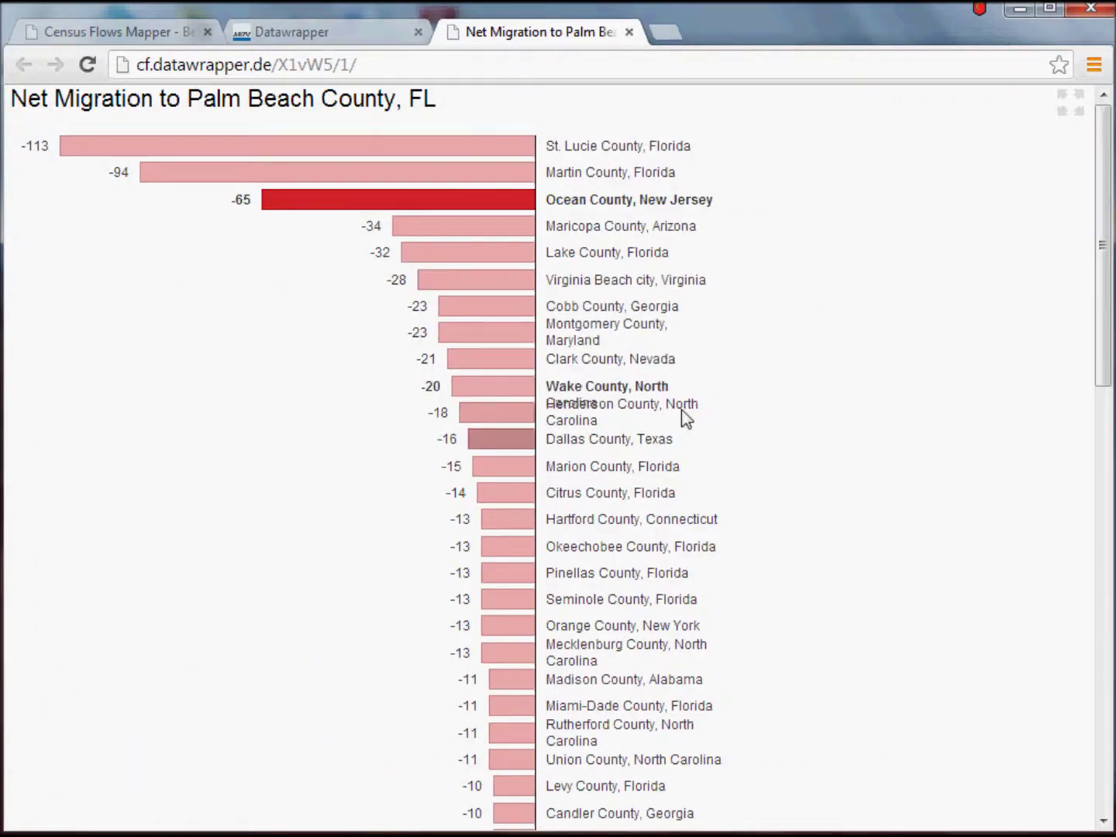
pyautogui.moveTo(1100, 233); pyautogui.dragTo(1102, 667)
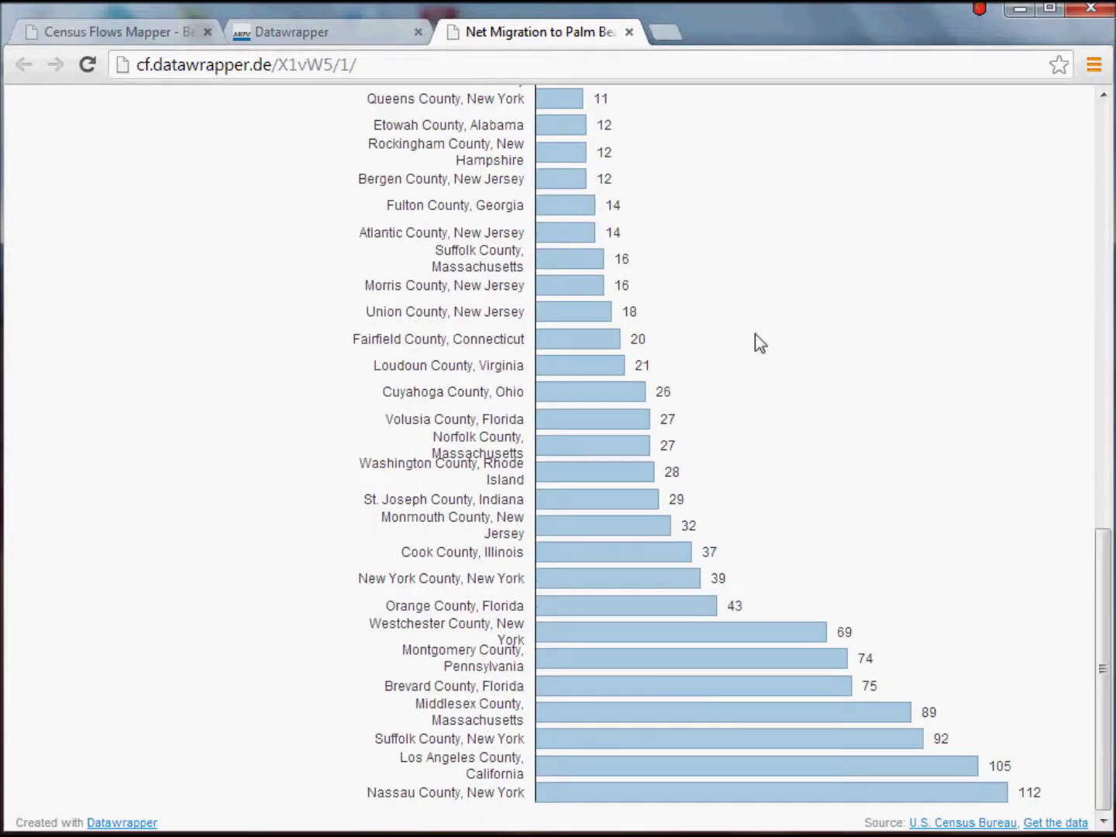
pyautogui.click(271, 35)
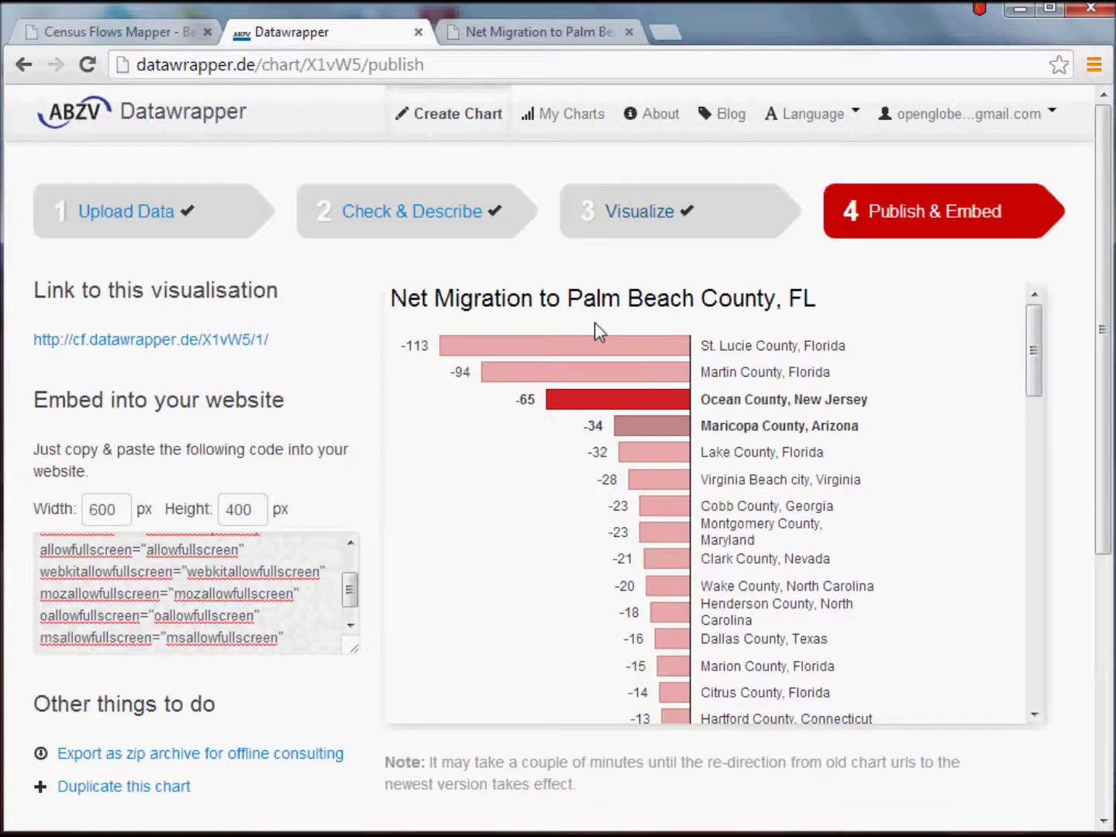
pyautogui.moveTo(1041, 351); pyautogui.dragTo(1046, 415)
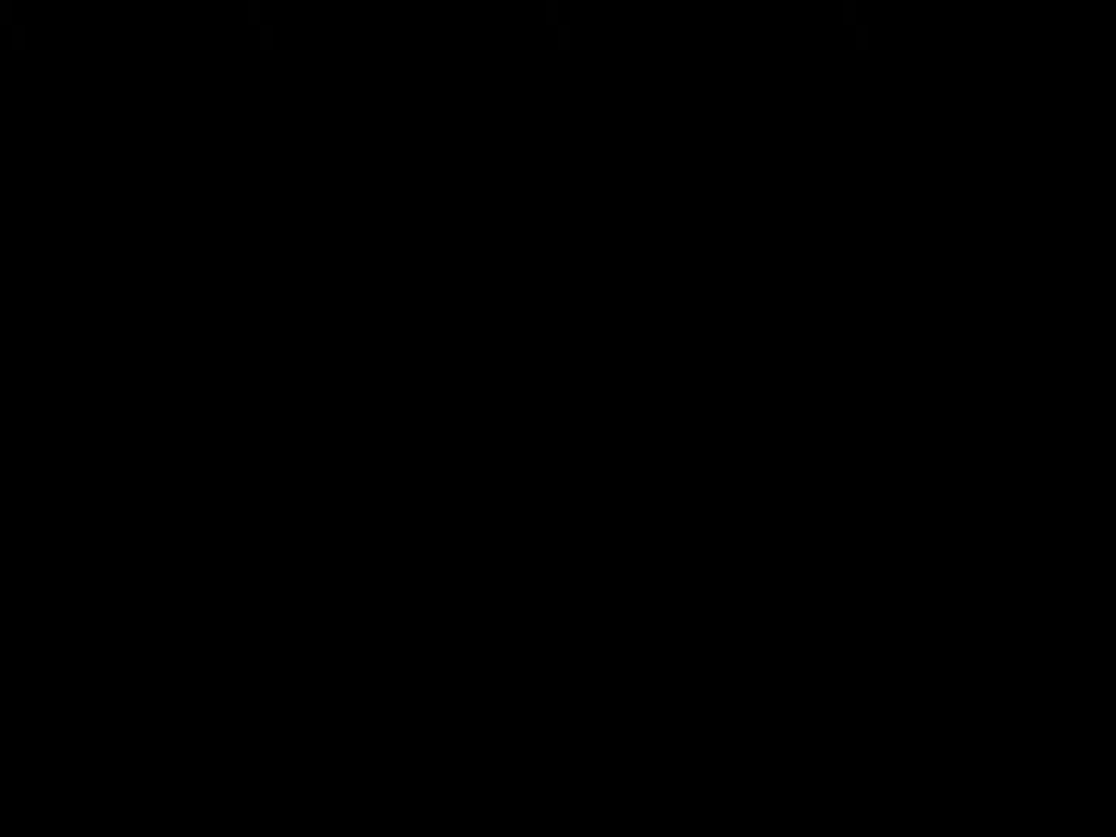